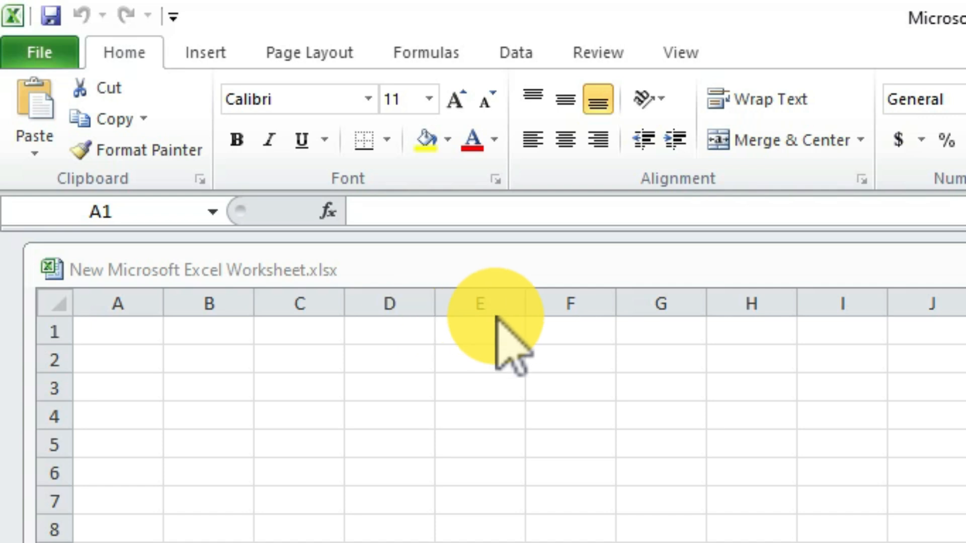
Step: Select the whole columns A, C and D one at a time, and likewise the whole rows 2 and 3
left_click(145, 290)
left_click(145, 291)
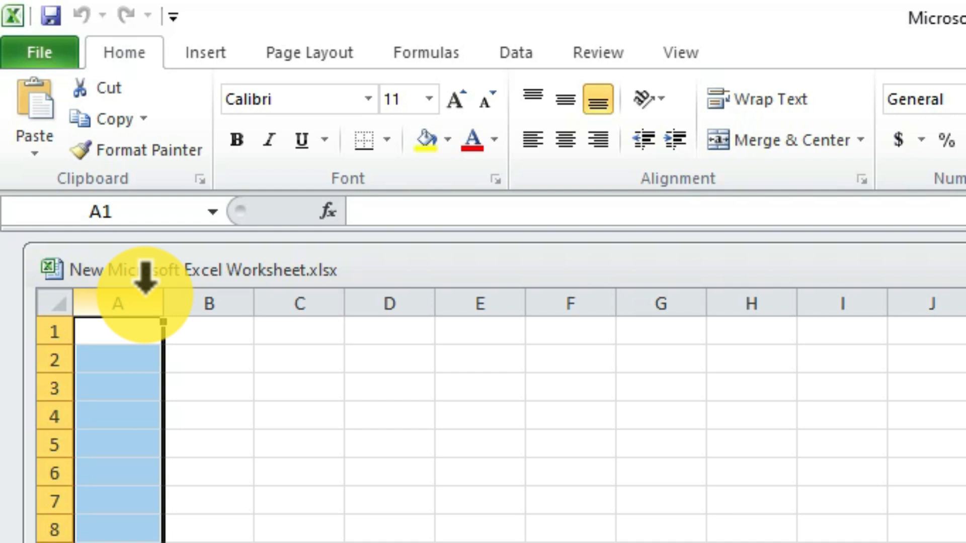
left_click(294, 299)
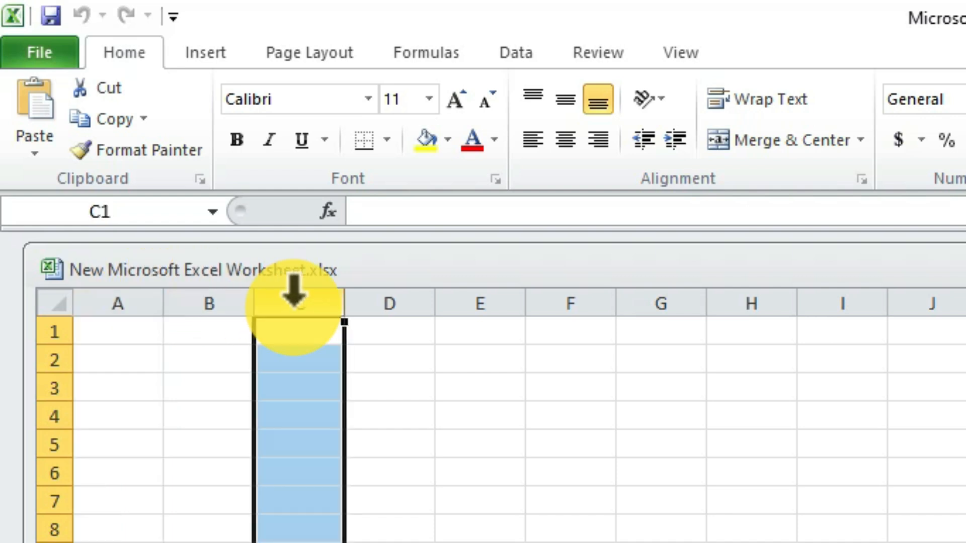
left_click(398, 302)
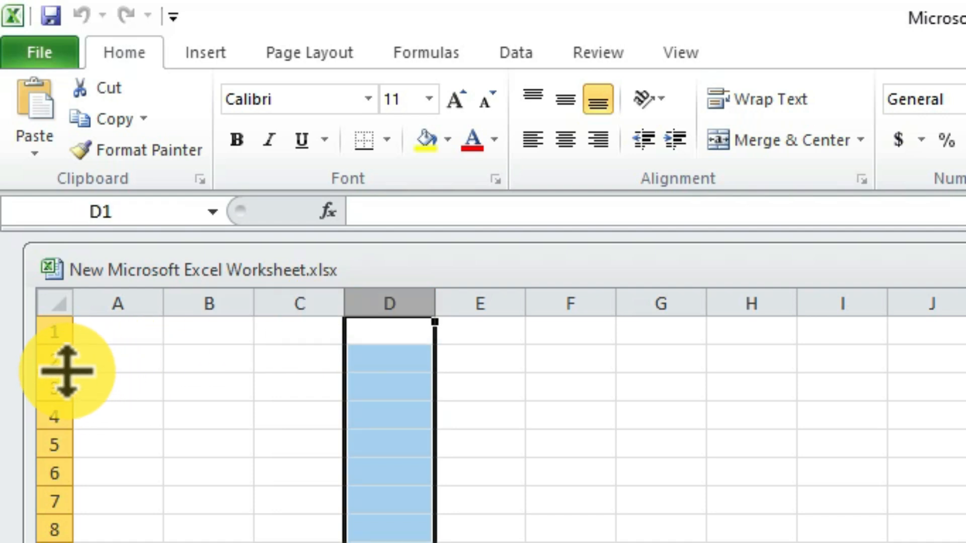
left_click(43, 363)
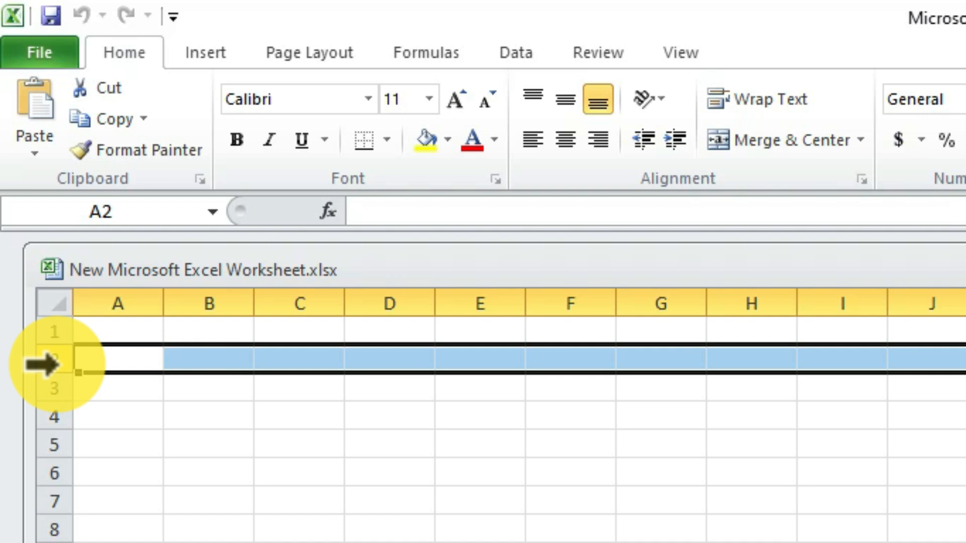
left_click(56, 393)
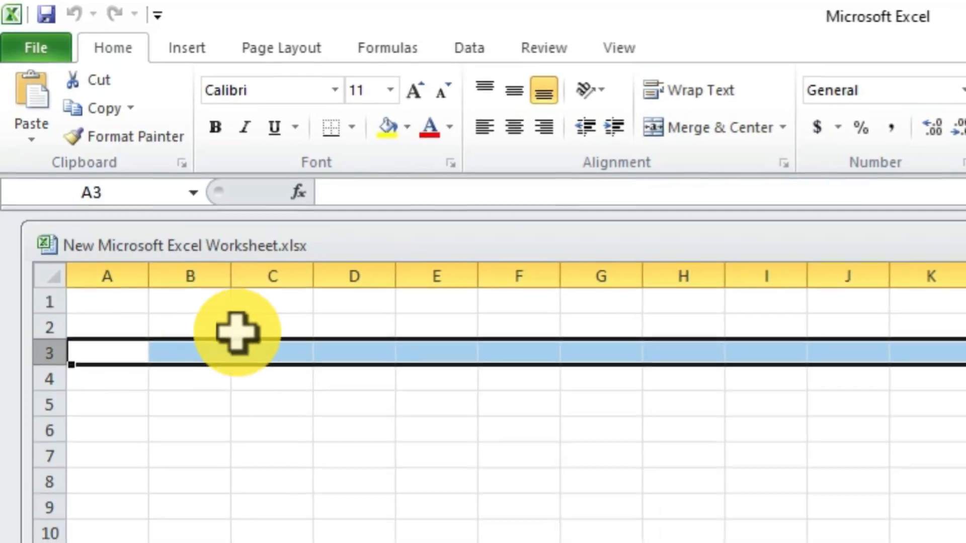
Step: Select the individual cells B3, C3, E8 and B5 one after another on the empty sheet
left_click(190, 353)
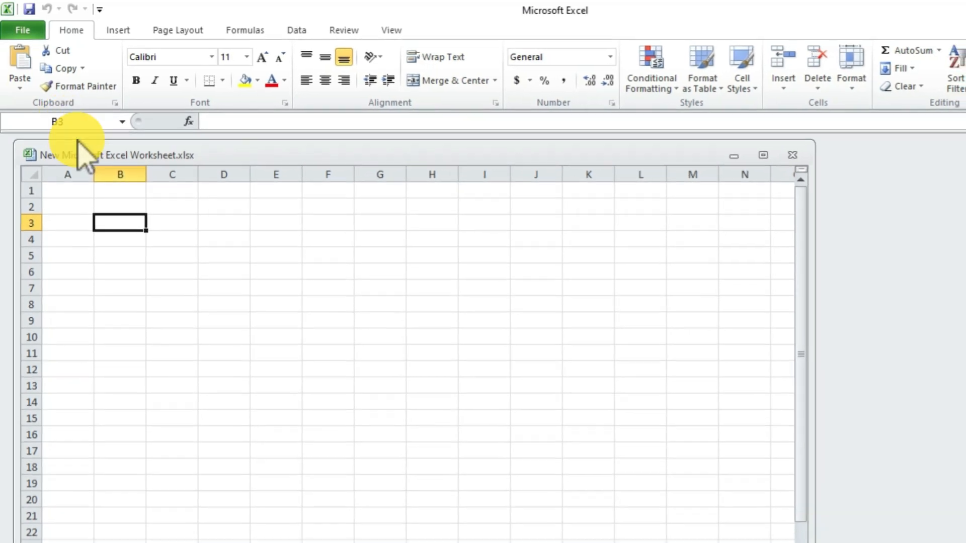
left_click(162, 220)
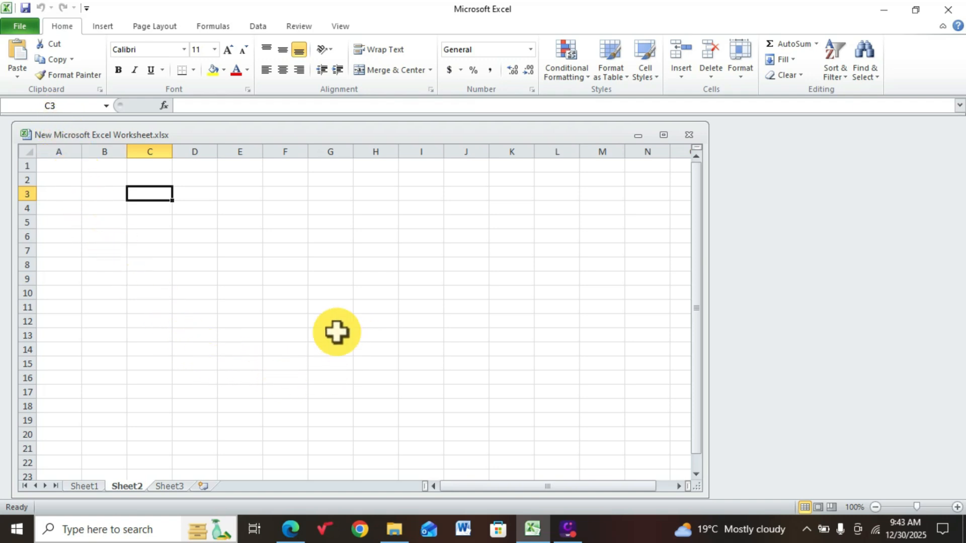
left_click(250, 267)
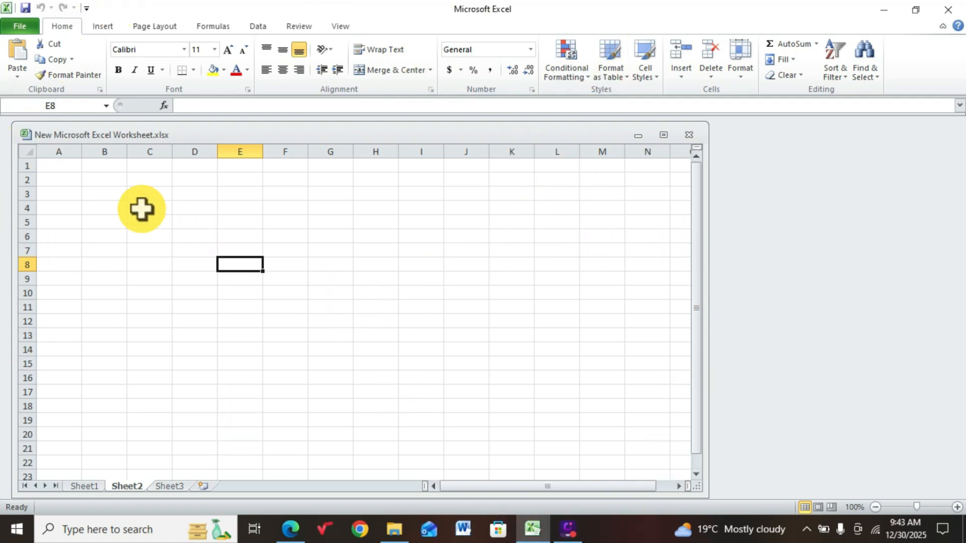
left_click(117, 225)
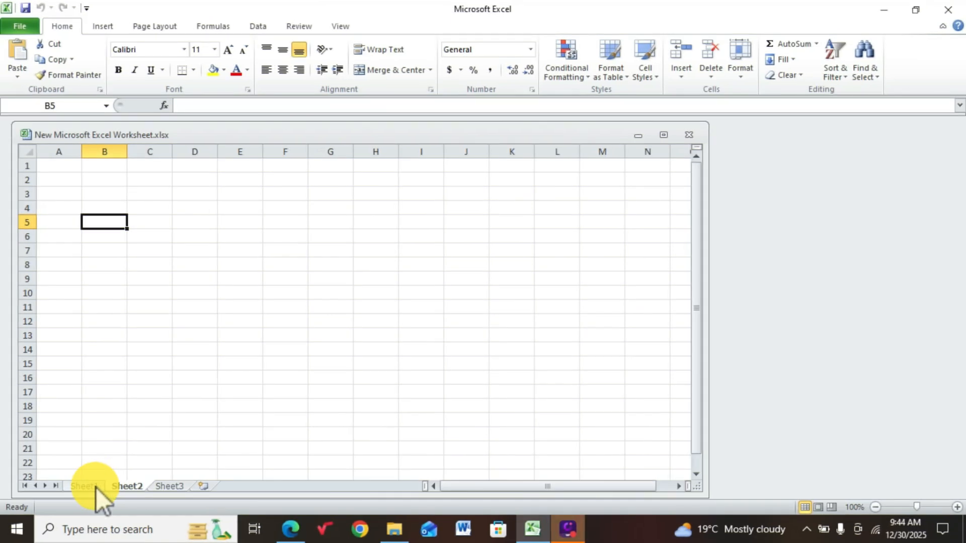
Step: On Sheet1, enter the column heading TOTALS in cell F1, next to the CAT3 heading
left_click(95, 486)
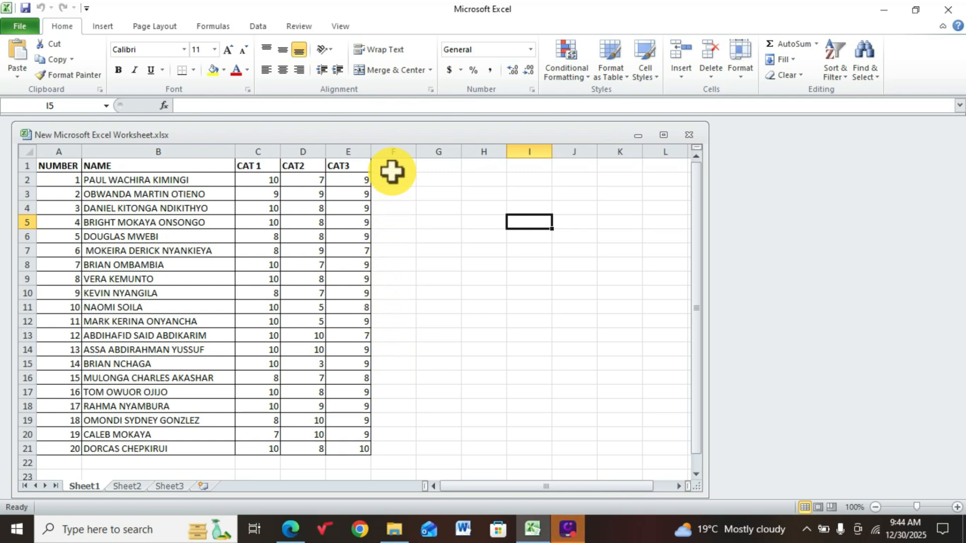
left_click(391, 167)
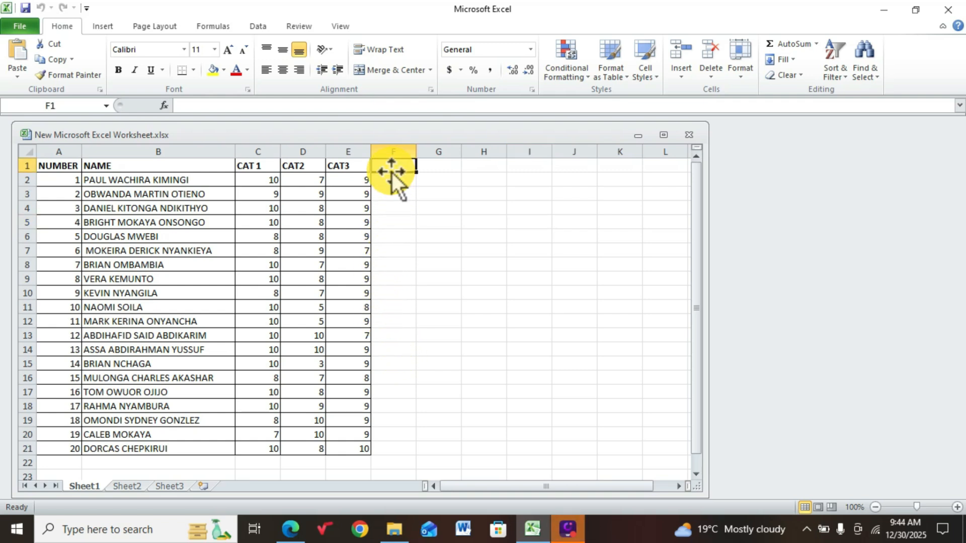
type("TOTALS")
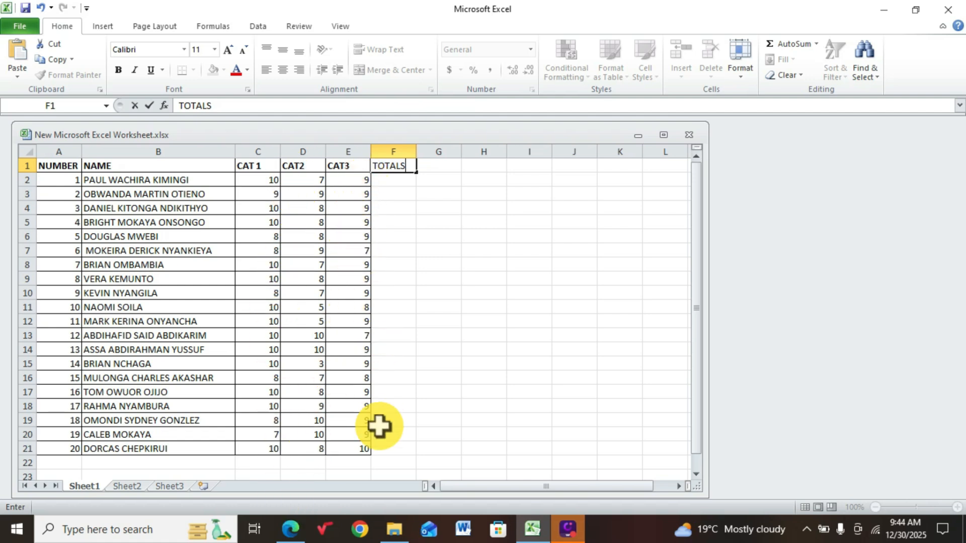
key("Return")
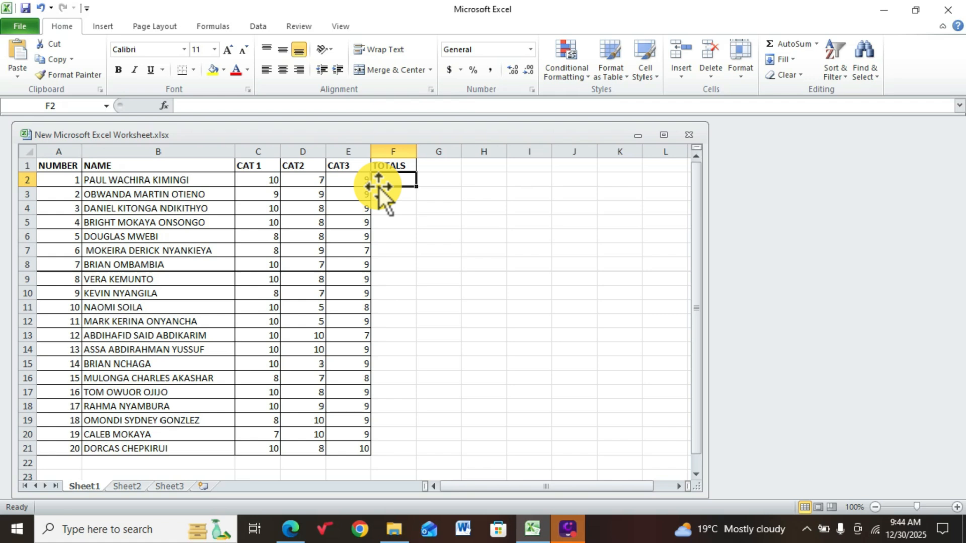
Step: Total the first student's CAT scores in F2 with =SUM(C2:E2) and fill the formula down to F21
type("=SUM")
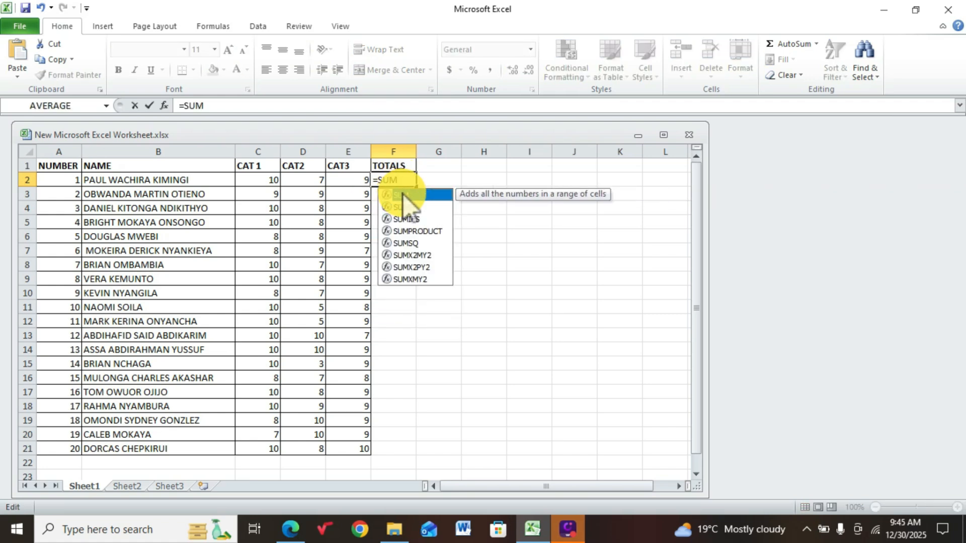
double_click(406, 195)
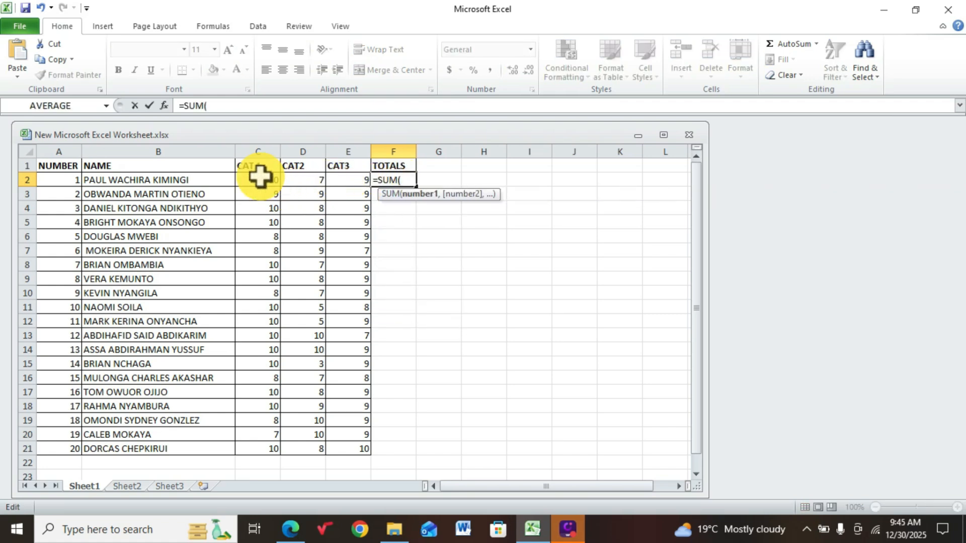
left_click_drag(259, 179, 351, 182)
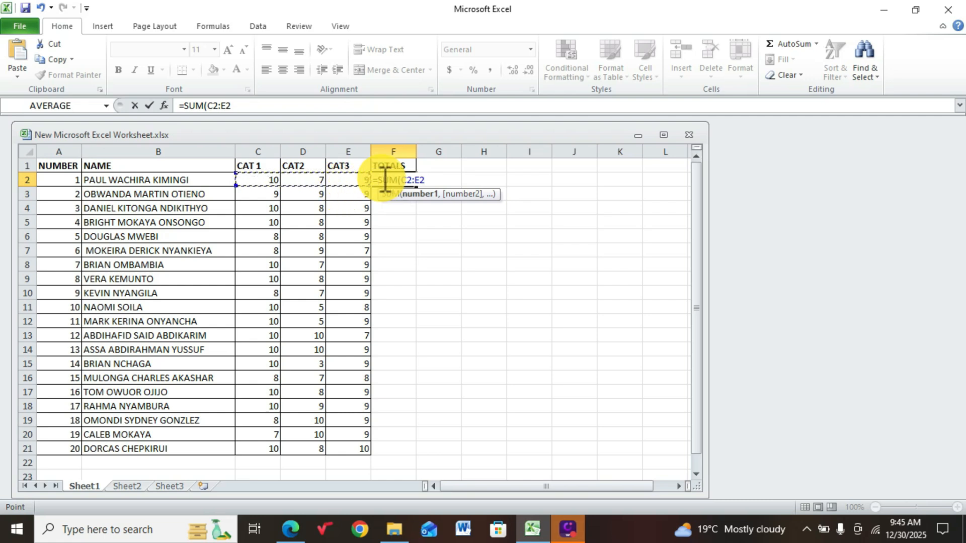
key("Return")
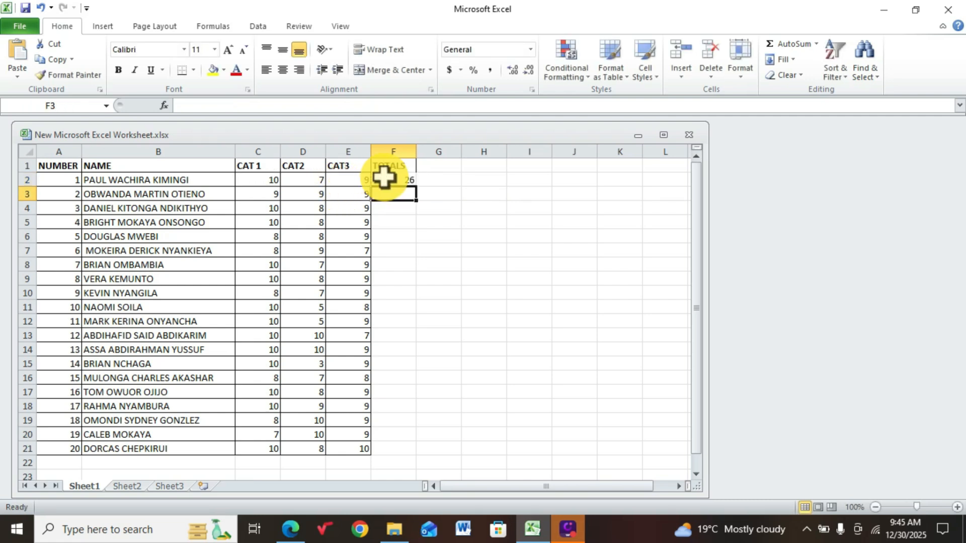
left_click(412, 179)
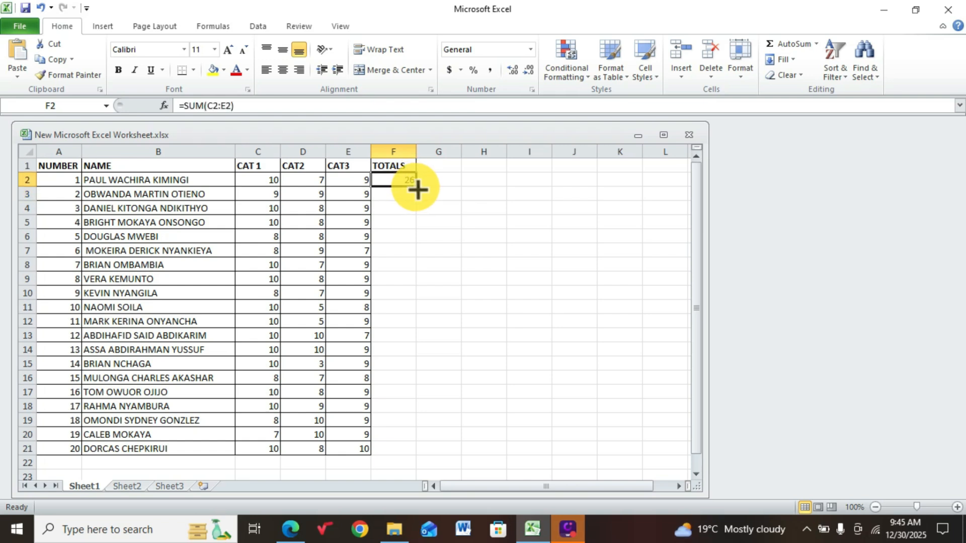
left_click_drag(417, 186, 391, 448)
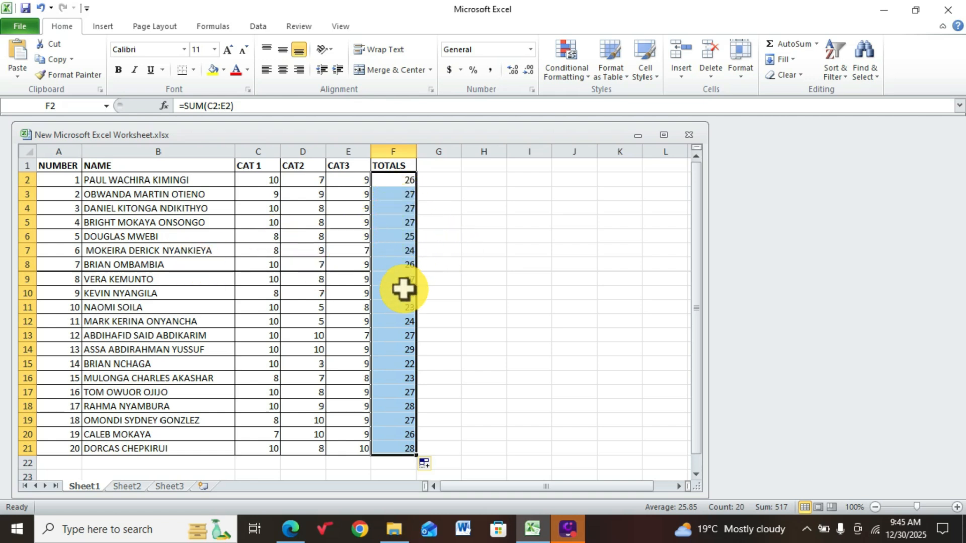
left_click(432, 323)
Step: Enter the row labels TOTALS, AVARAGE, MIN and MAX in cells B22 to B25 below the student names
scroll(472, 341, "down", 1)
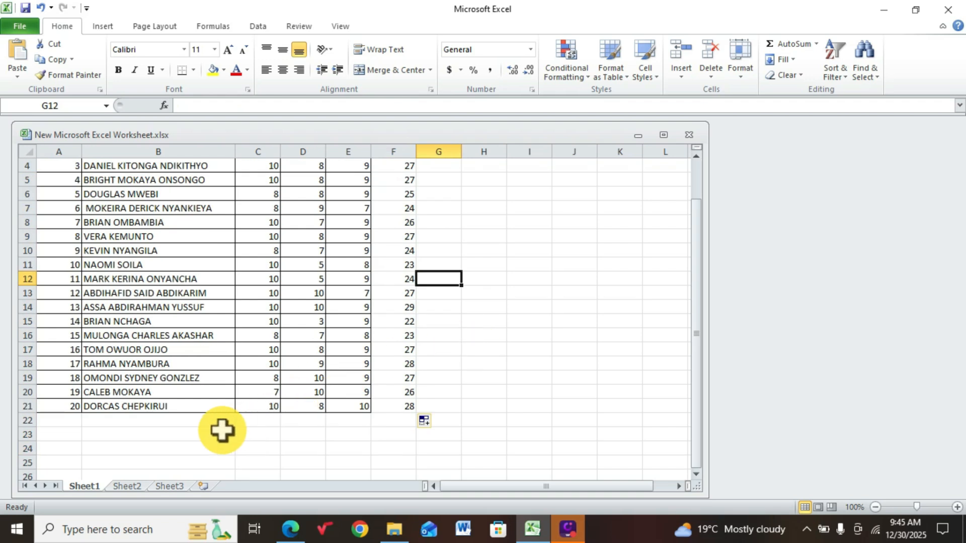
left_click(139, 421)
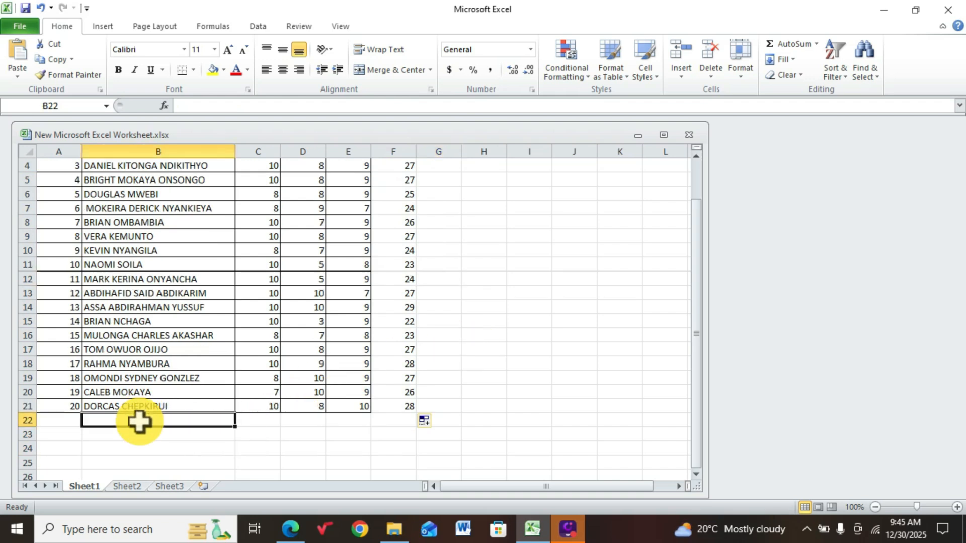
type("TOTALS")
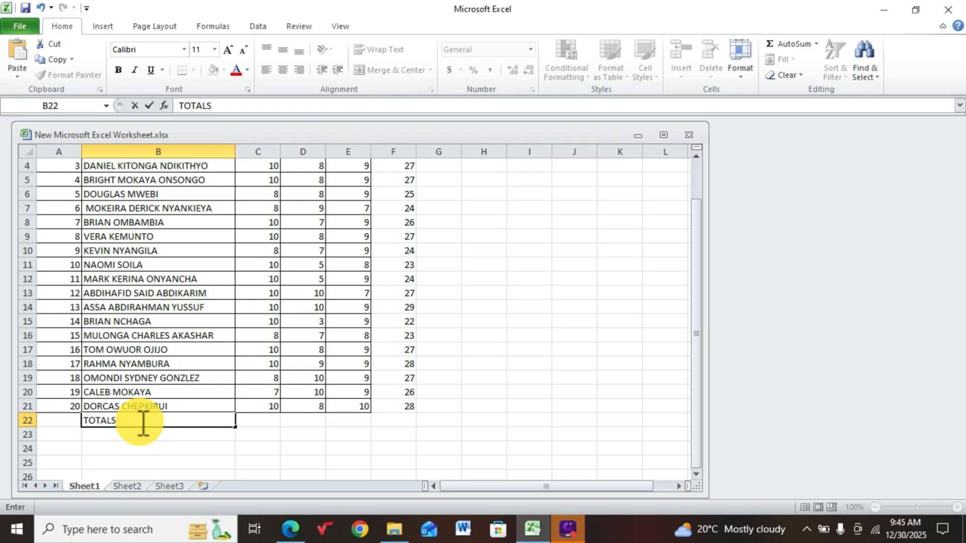
key("Return")
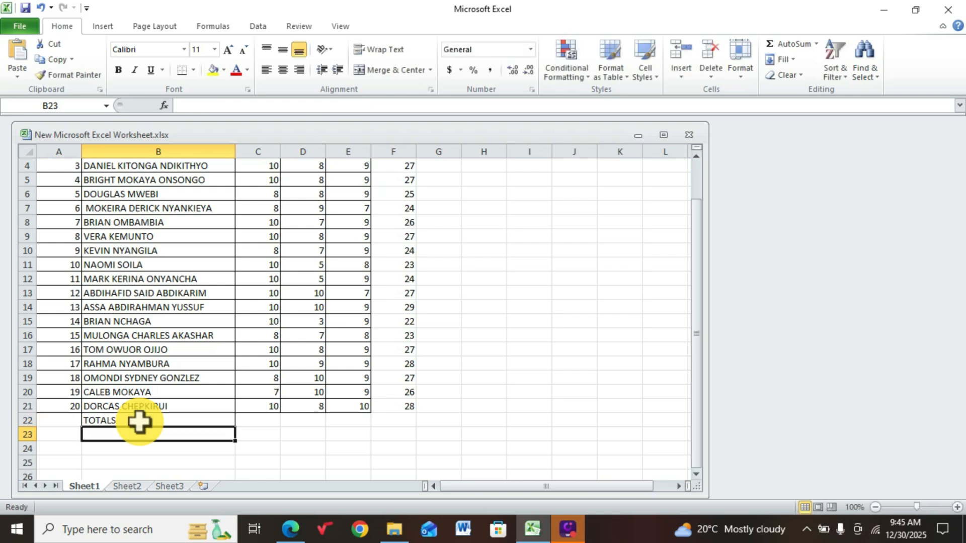
type("AVARAGE")
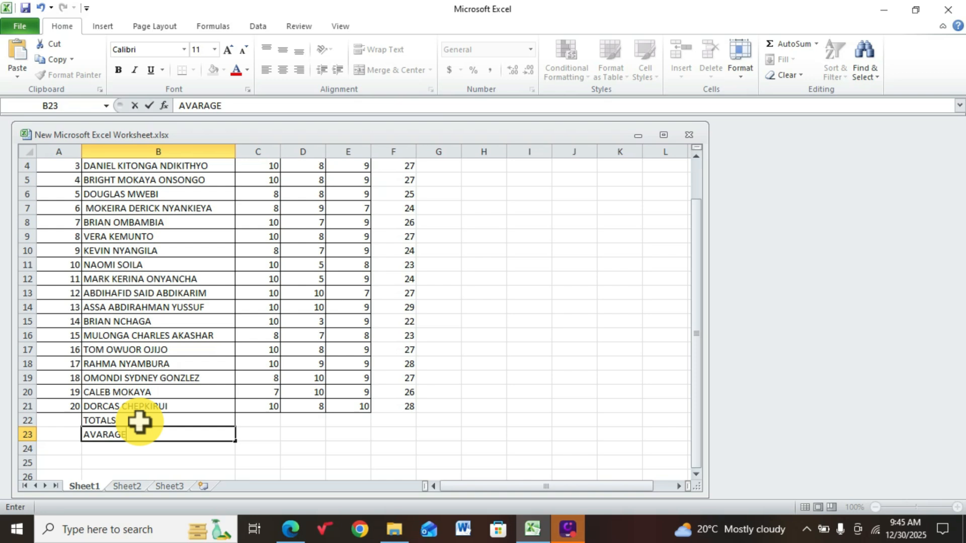
key("Return")
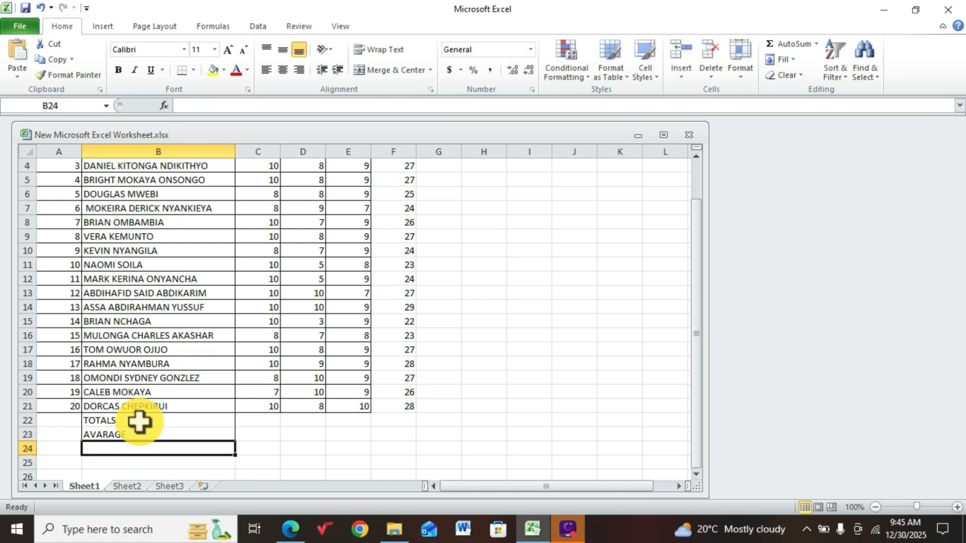
type("MIN")
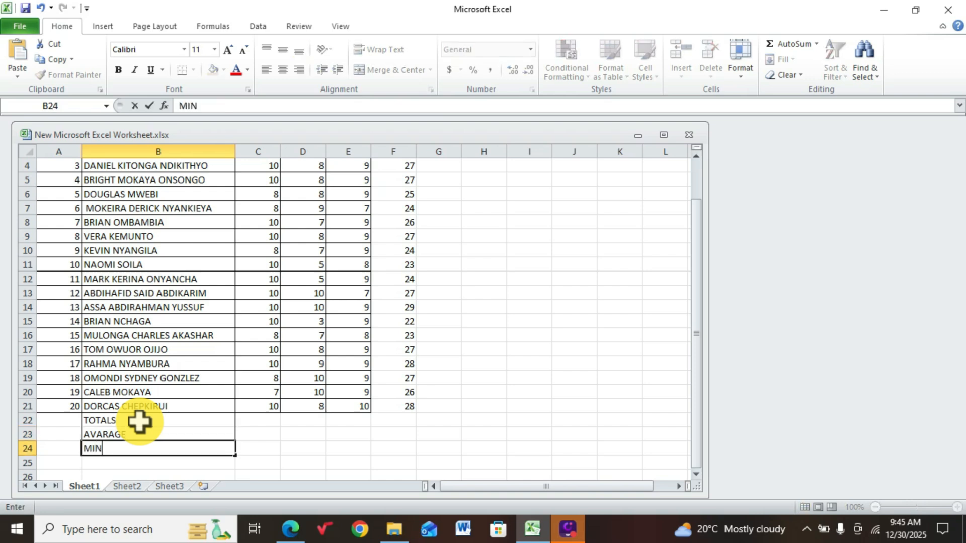
key("Return")
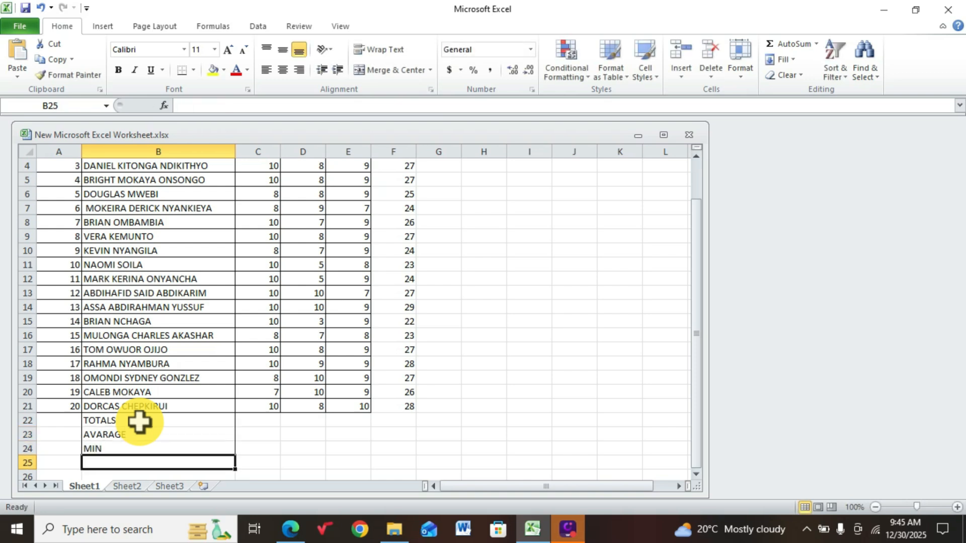
type("MAX")
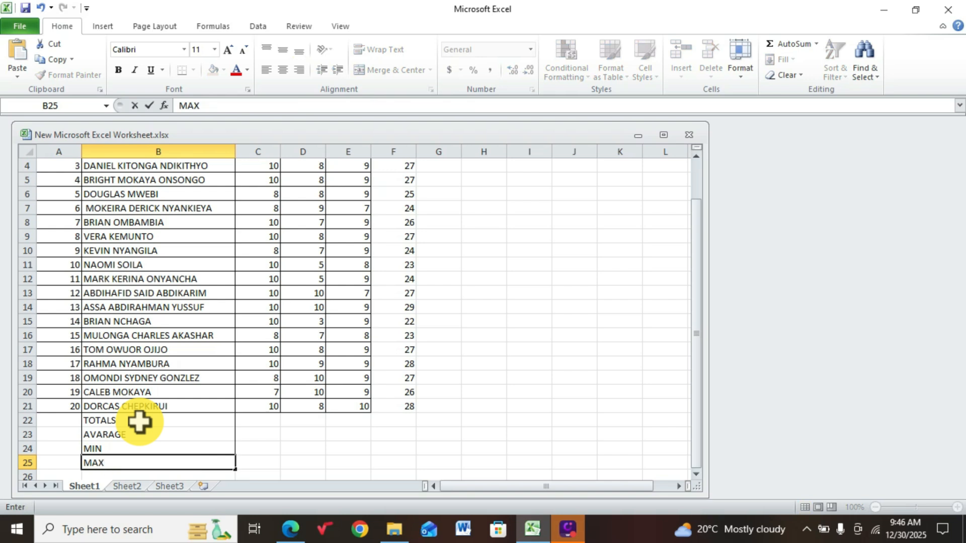
Step: Sum the CAT 1 scores in cell C22 with =SUM(C2:C21), using the AutoSum Sum function to finish the formula
left_click(252, 420)
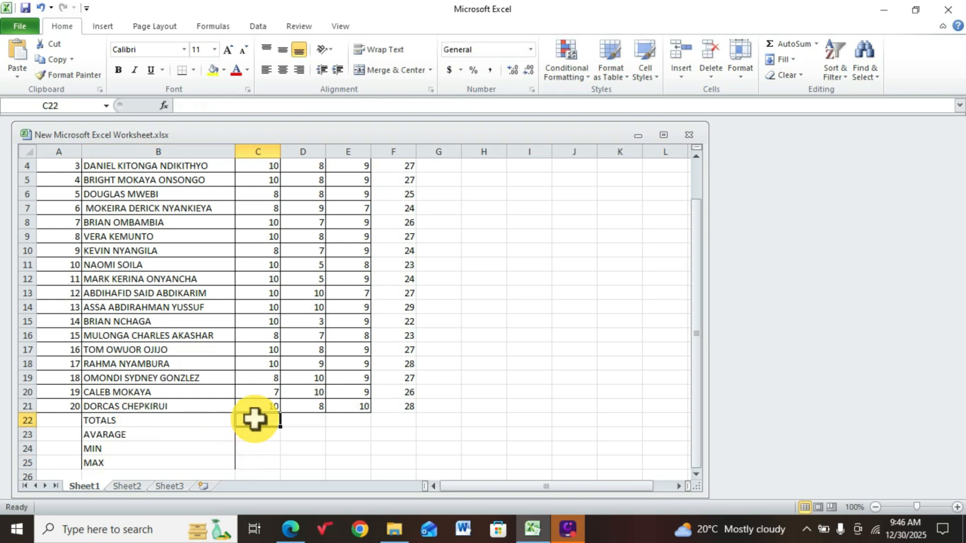
type("=")
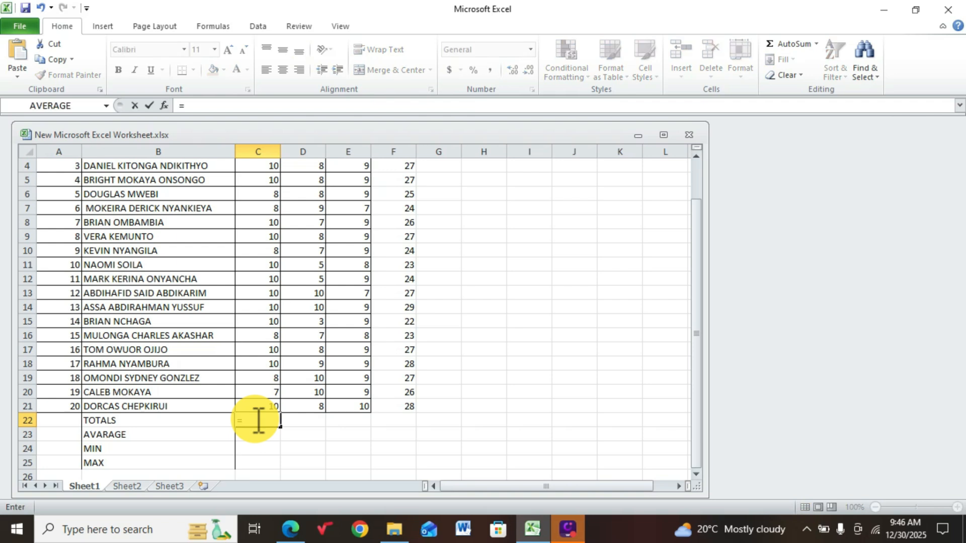
type("SUM")
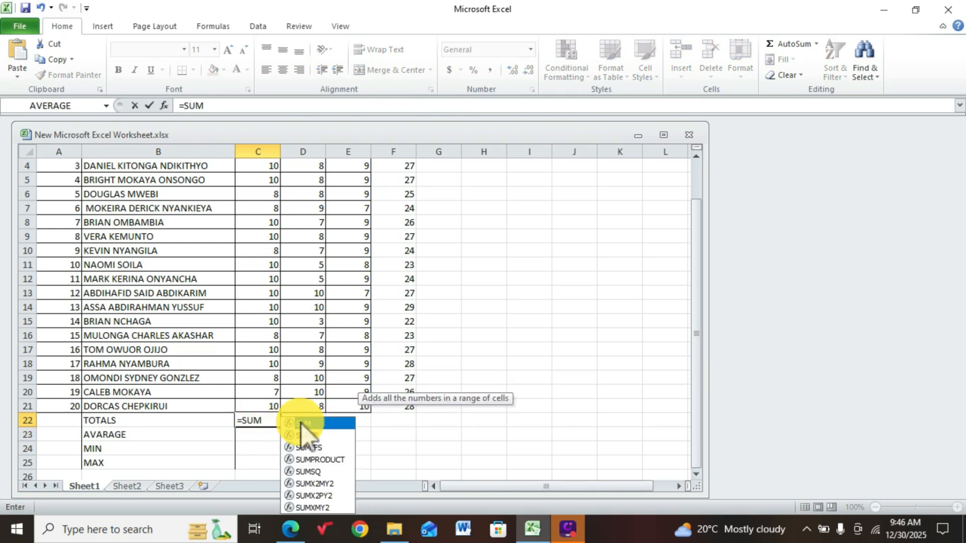
double_click(301, 423)
scroll(259, 418, "up", 1)
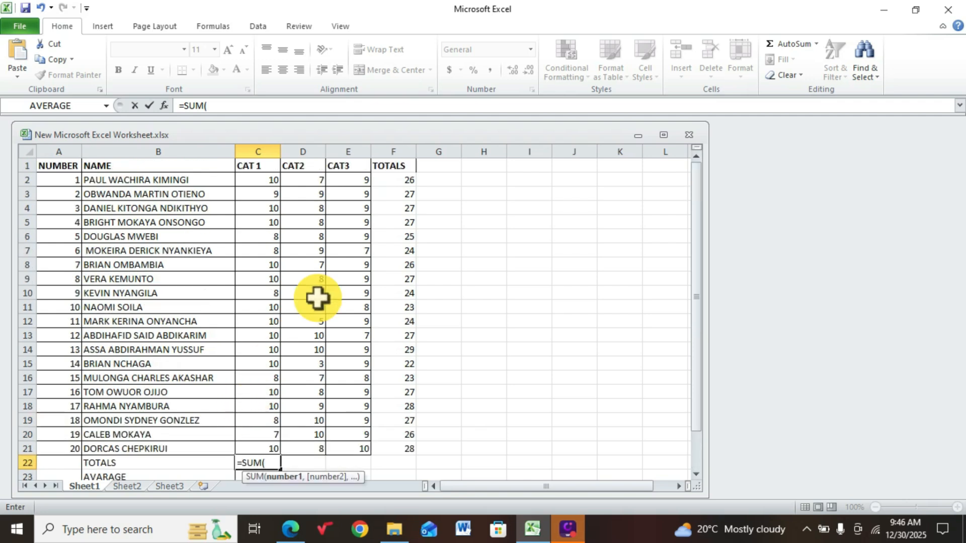
left_click_drag(247, 180, 255, 443)
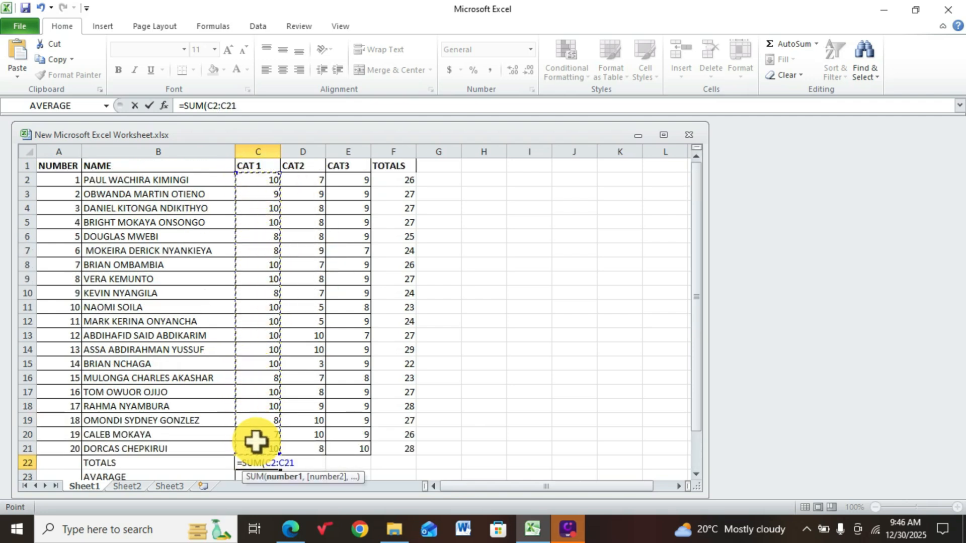
left_click(816, 45)
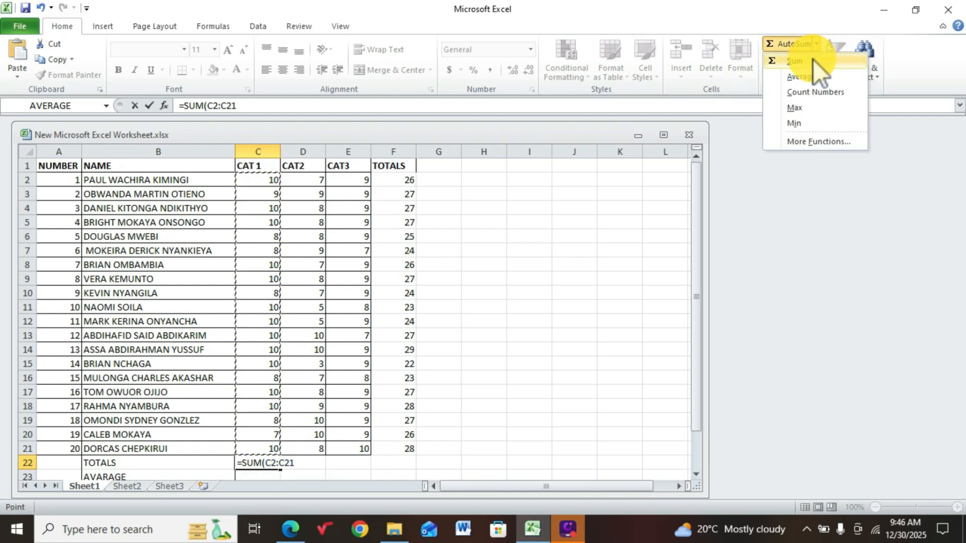
left_click(813, 61)
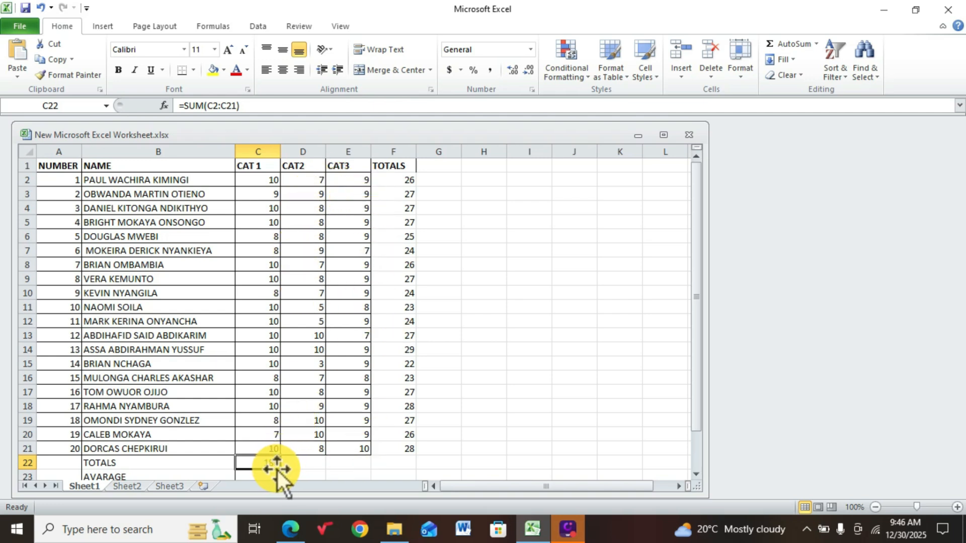
Step: Fill the column total formula from C22 across to F22 for CAT2, CAT3 and TOTALS
left_click_drag(281, 470, 404, 472)
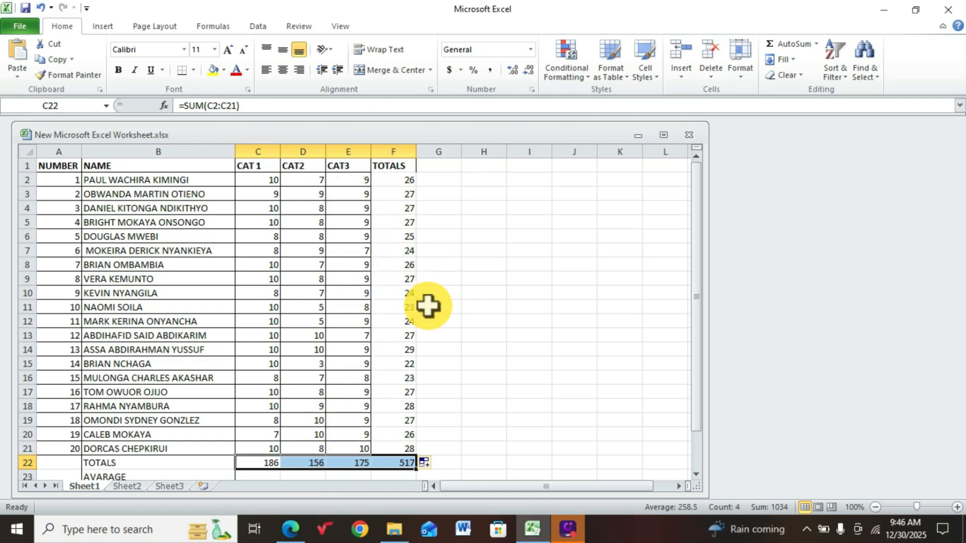
Step: Average the CAT 1 scores in cell C23 with =AVERAGE(C2:C21), using the AutoSum Average function to finish the formula
scroll(427, 341, "down", 2)
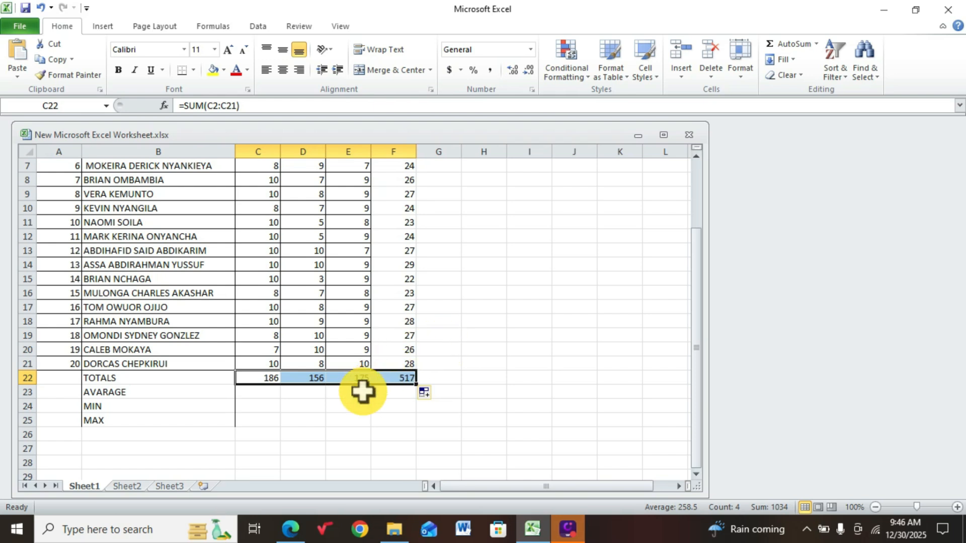
left_click(251, 397)
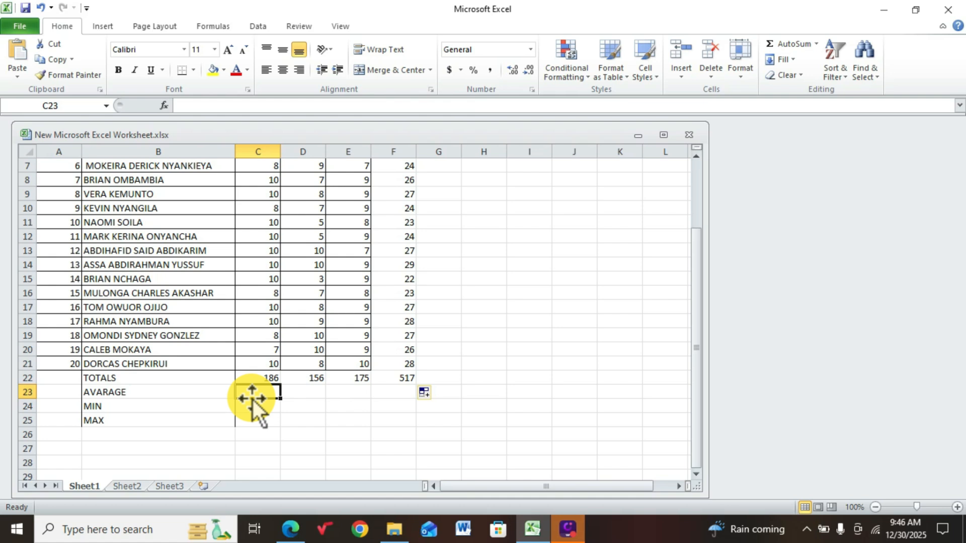
type("=")
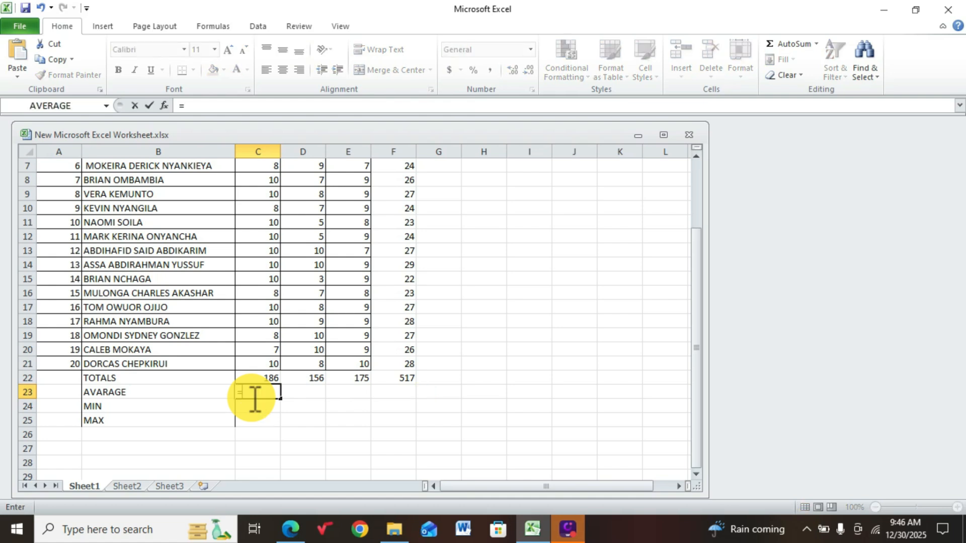
type("AVAR")
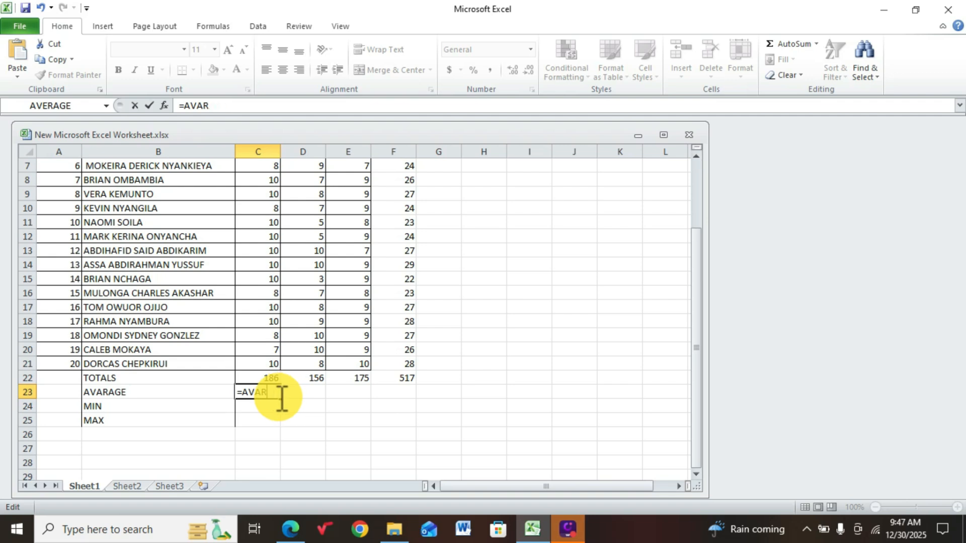
key("BackSpace")
key("BackSpace")
key("BackSpace")
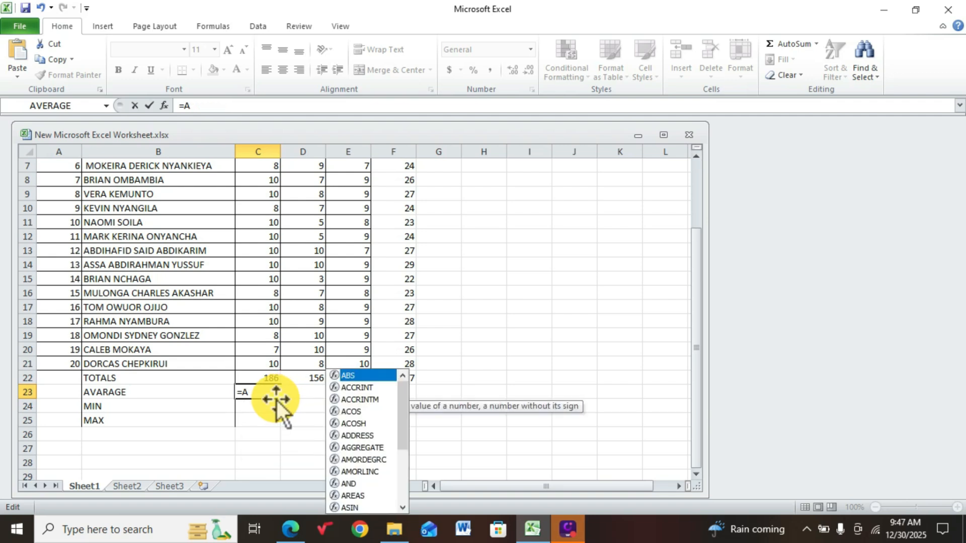
type("V")
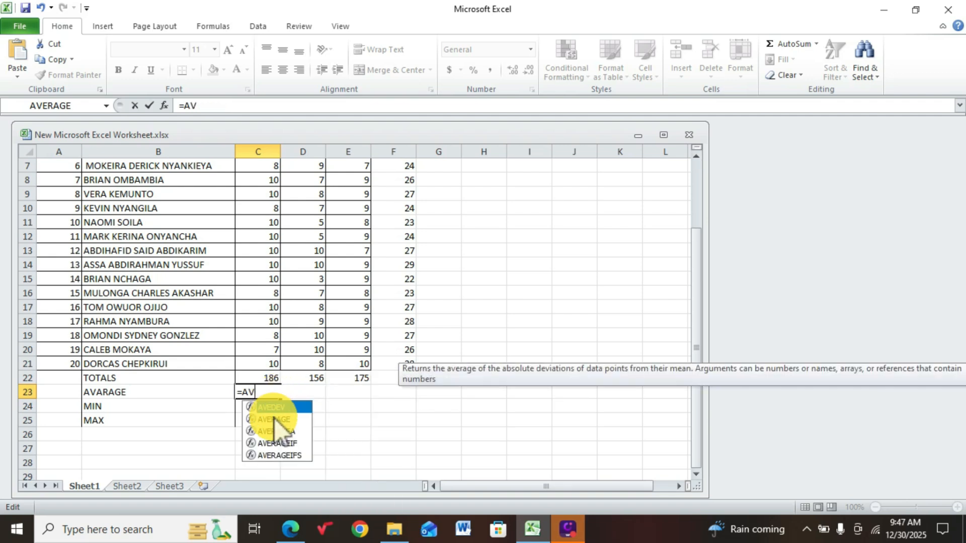
double_click(274, 419)
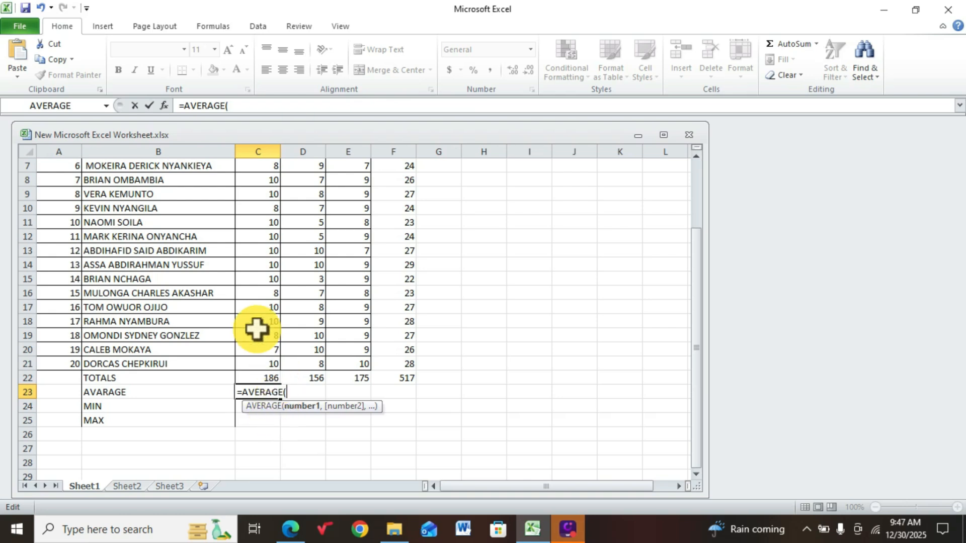
scroll(257, 329, "up", 2)
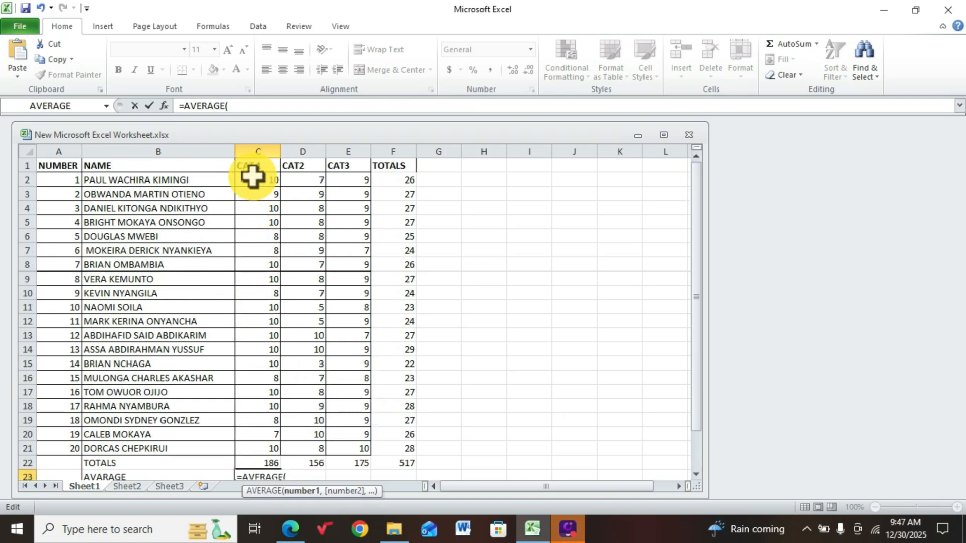
left_click_drag(255, 177, 269, 442)
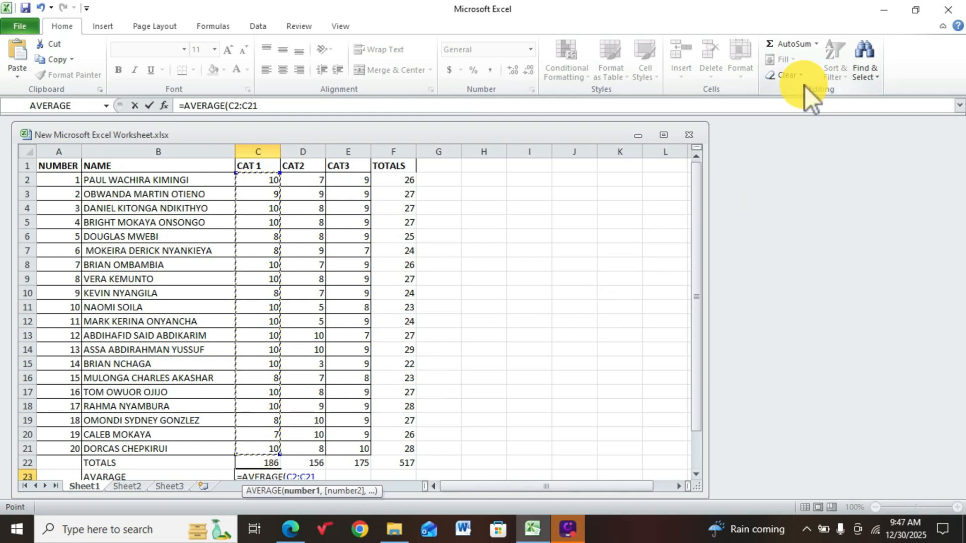
left_click(818, 50)
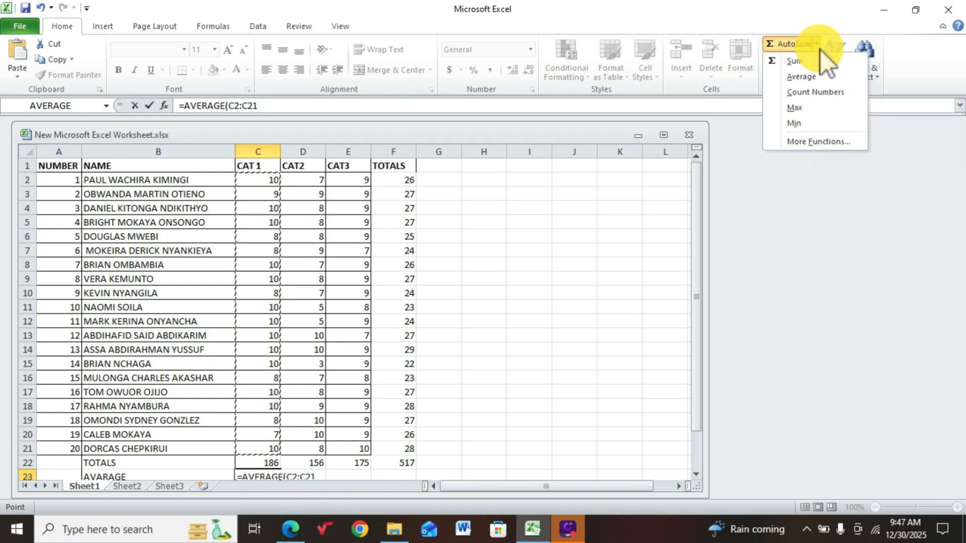
left_click(812, 78)
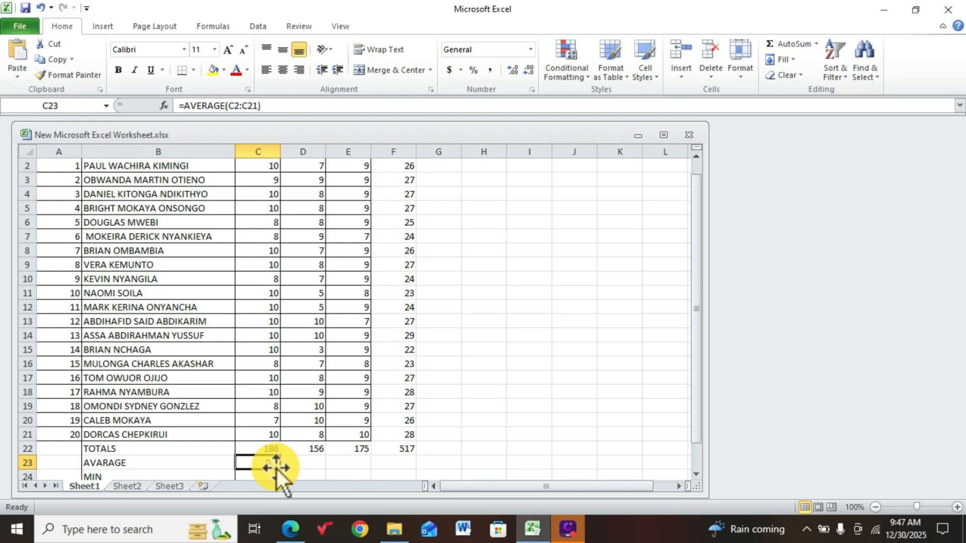
Step: Fill the average formula from C23 across to F23 and review the averages against the score columns
left_click_drag(281, 468, 403, 457)
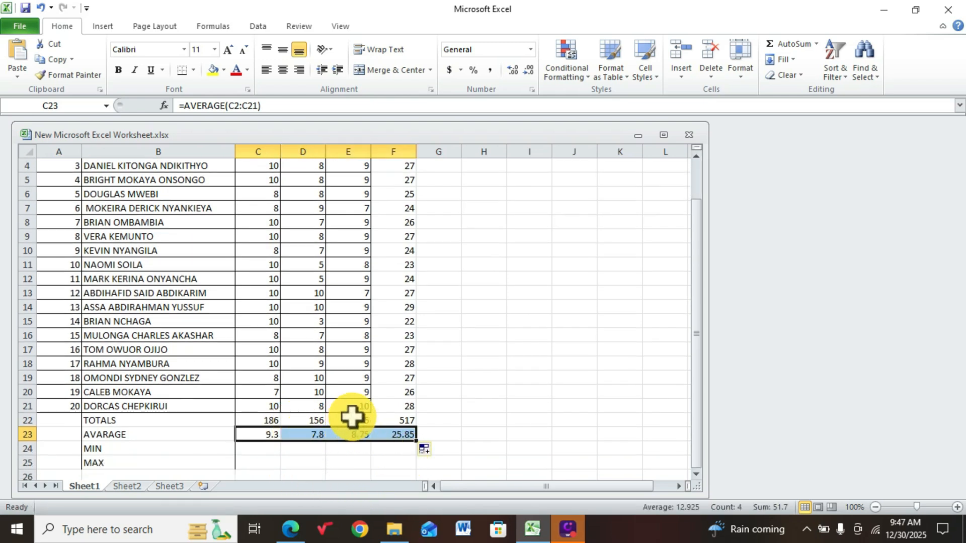
scroll(529, 388, "up", 1)
scroll(428, 365, "down", 1)
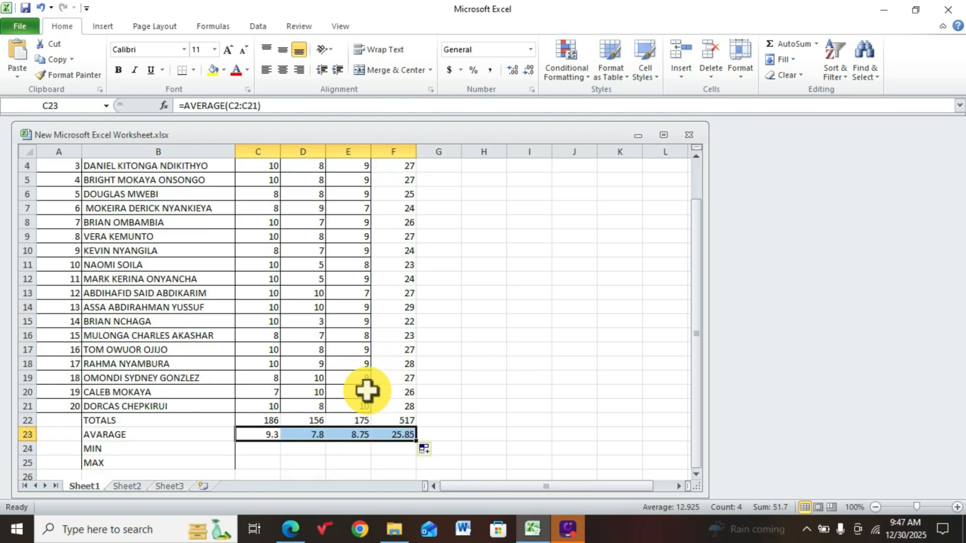
scroll(370, 383, "up", 1)
scroll(401, 352, "down", 1)
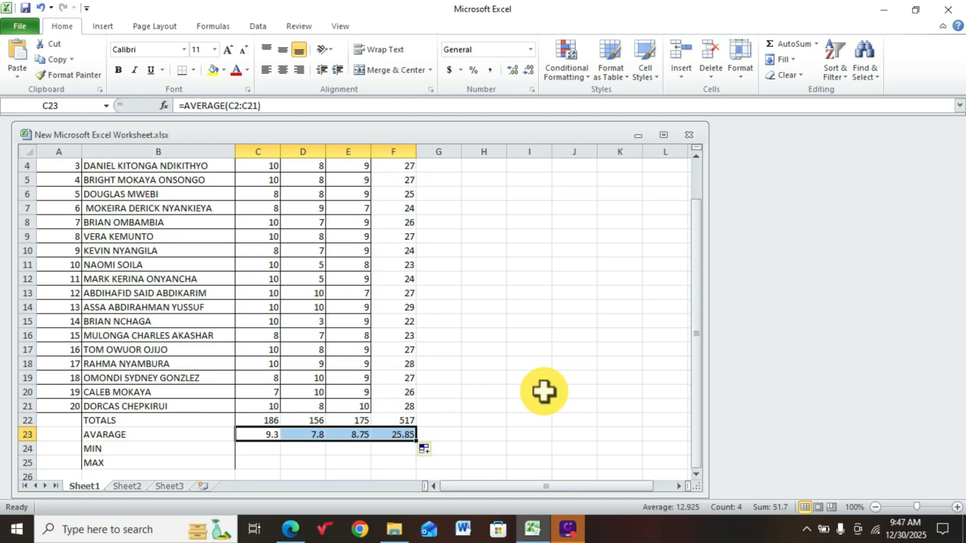
scroll(433, 382, "up", 1)
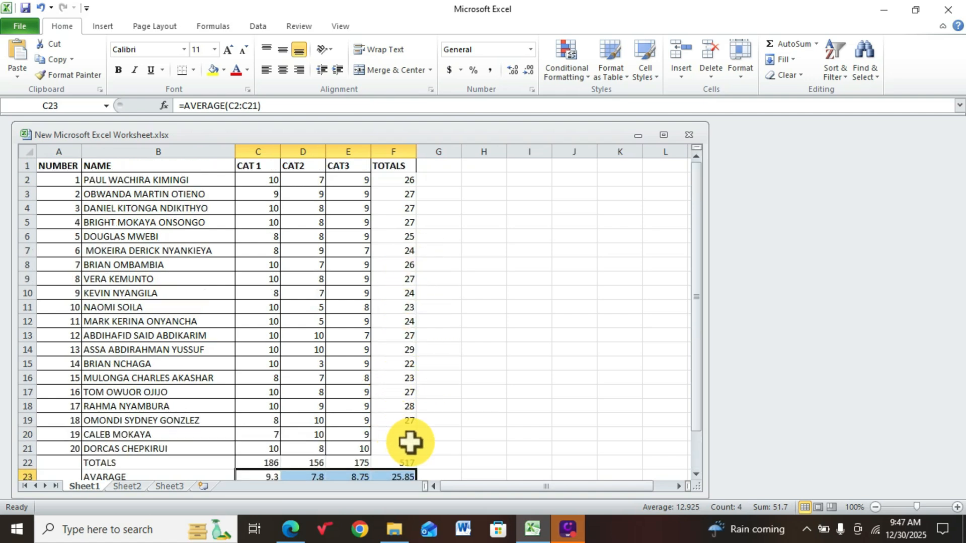
Step: Find the lowest CAT 1 score in cell C24 with =MIN(C2:C21), using the AutoSum Min function to finish the formula
scroll(408, 445, "down", 1)
scroll(405, 453, "down", 1)
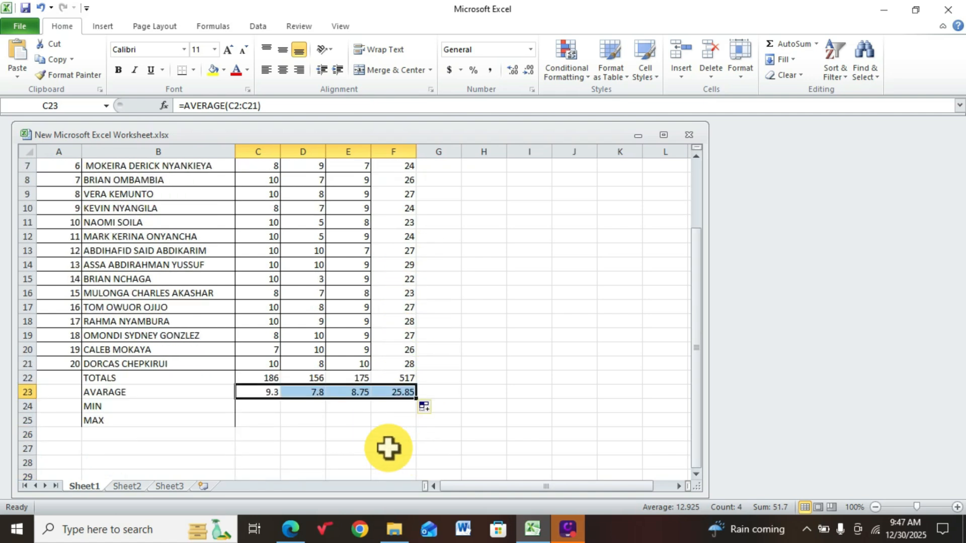
left_click(243, 411)
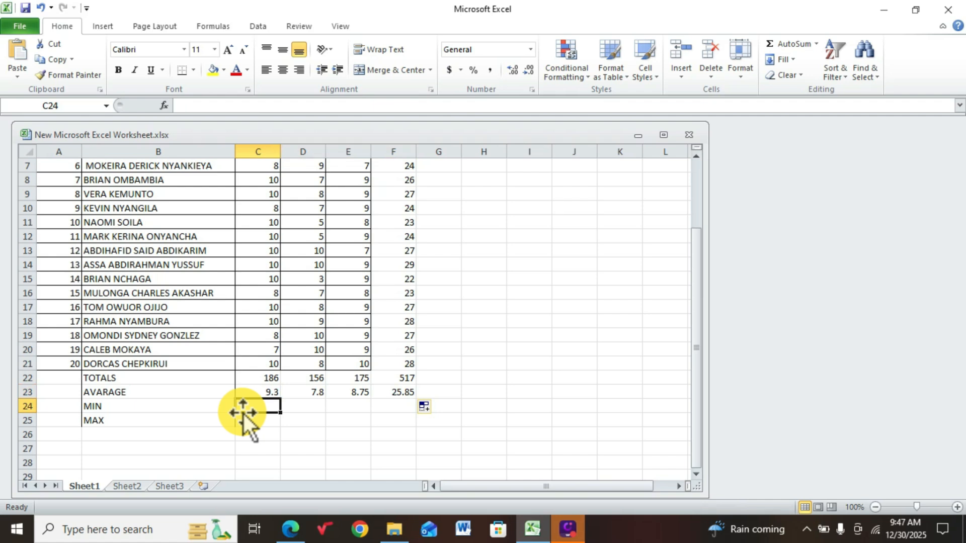
type("=")
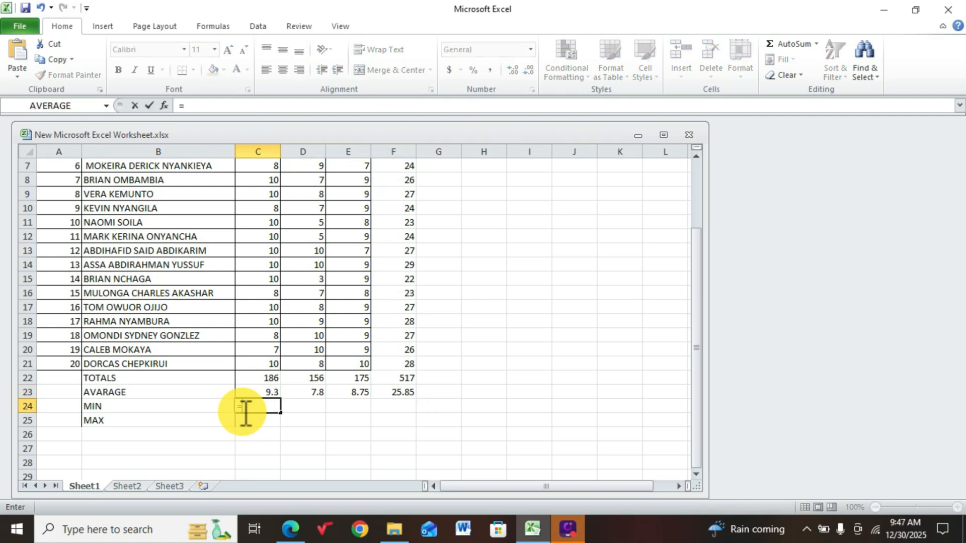
type("MIN")
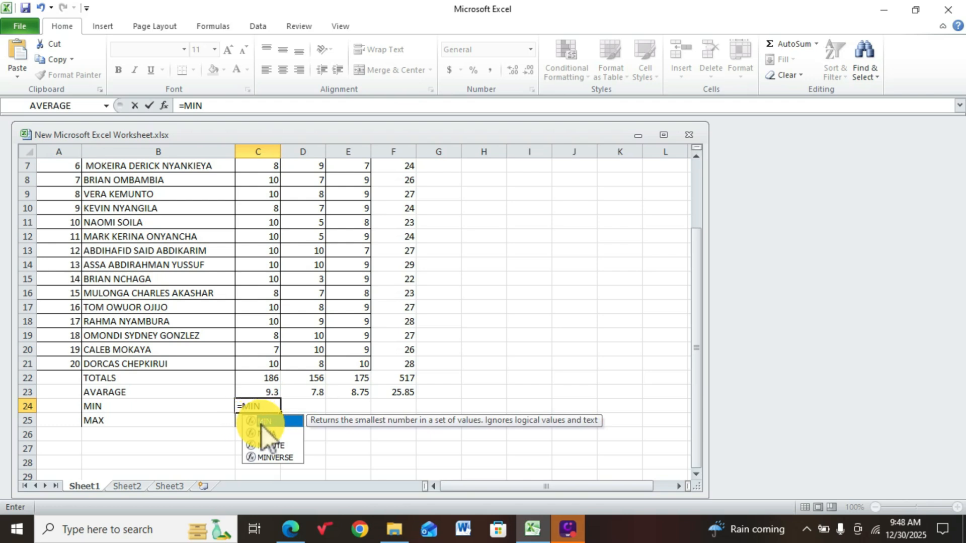
double_click(276, 422)
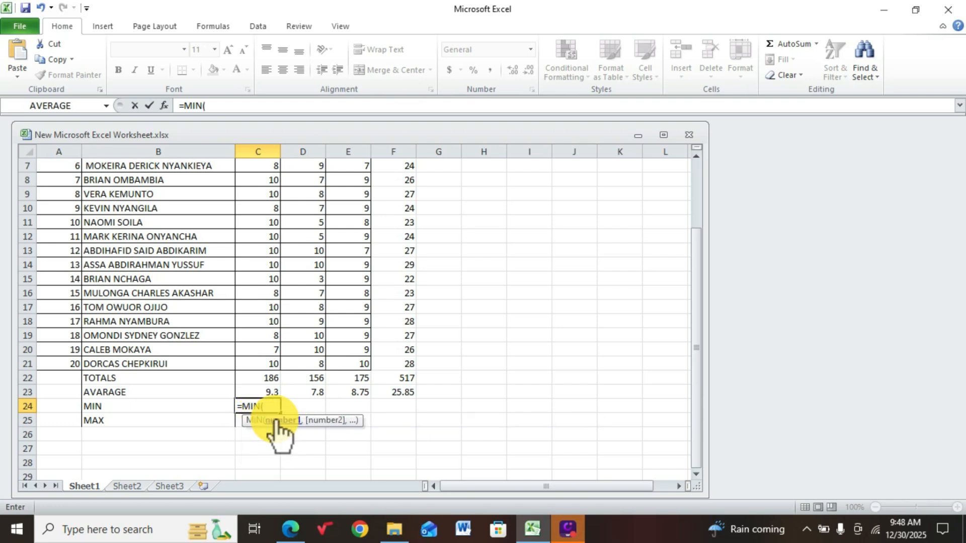
scroll(257, 352, "up", 2)
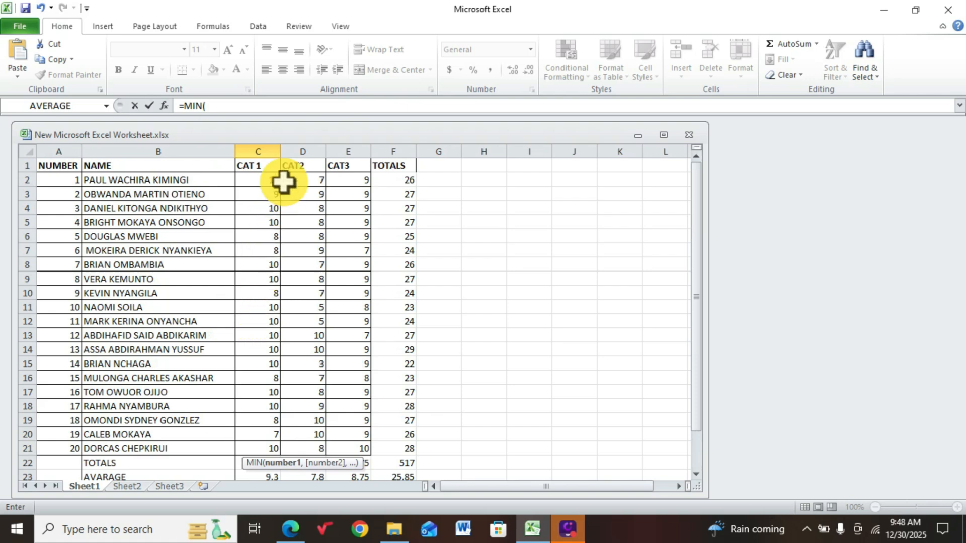
left_click_drag(256, 179, 244, 446)
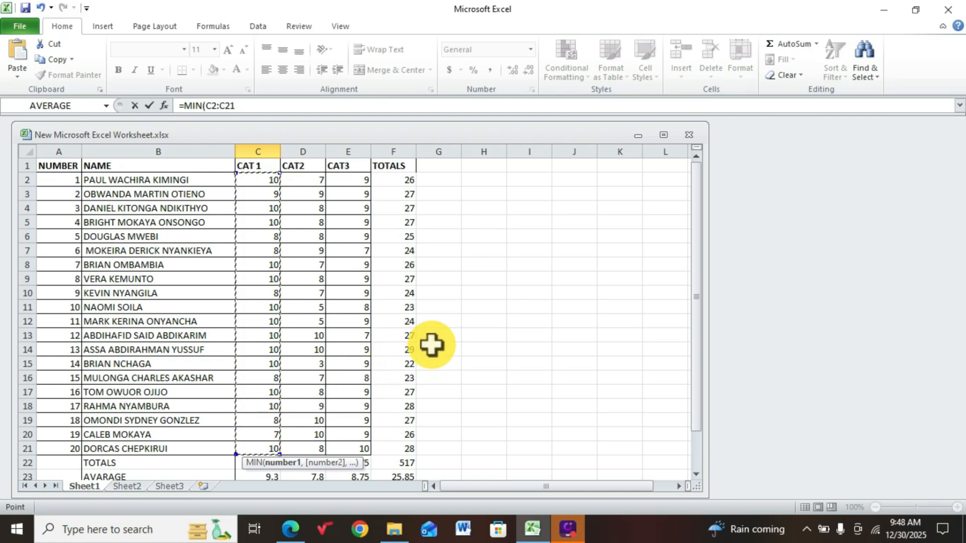
left_click(816, 45)
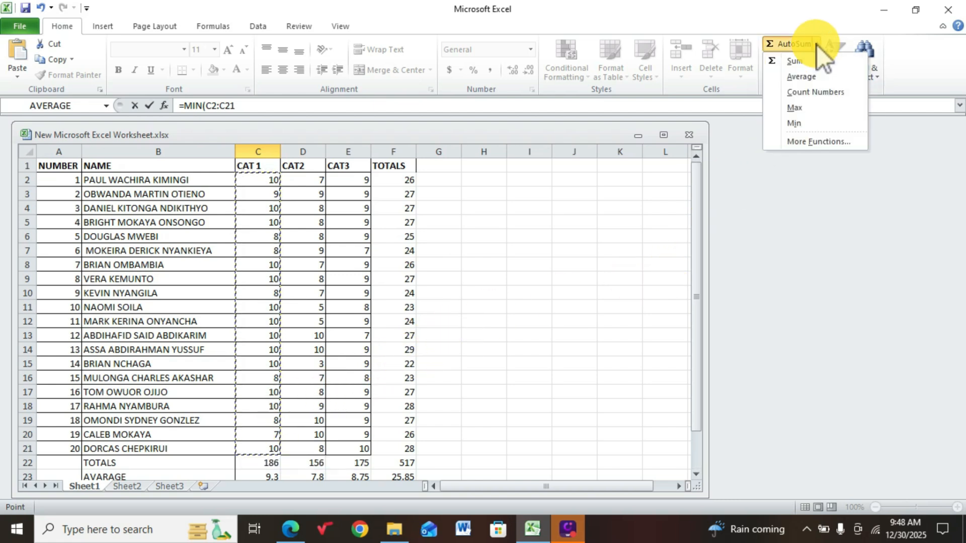
left_click(789, 123)
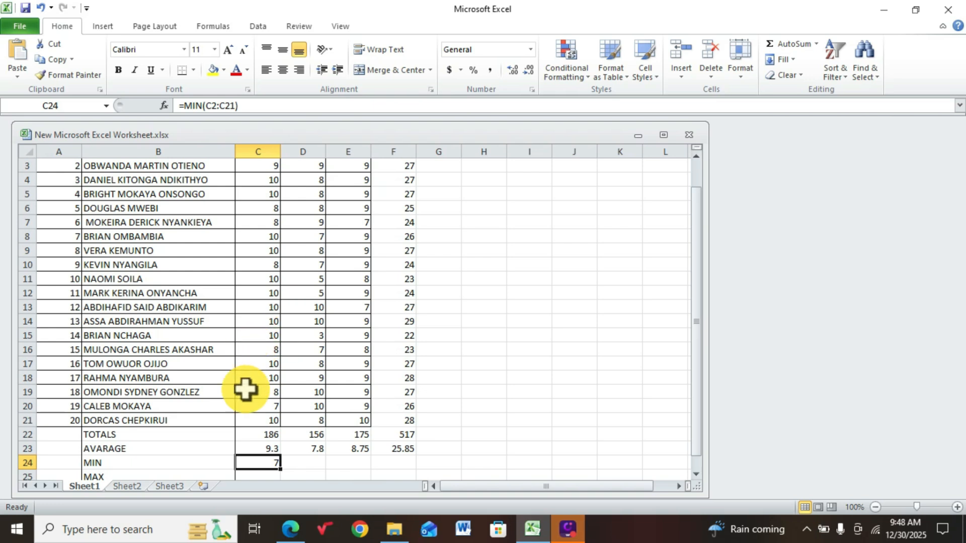
Step: Fill the MIN formula from C24 across to F24 and check it against the CAT2 score and total in row 15
left_click_drag(280, 469, 400, 471)
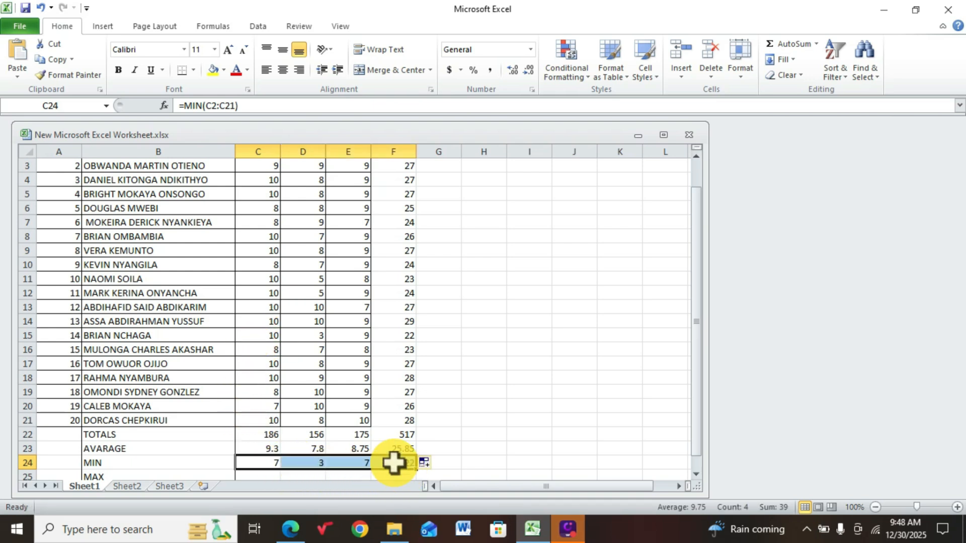
left_click(320, 338)
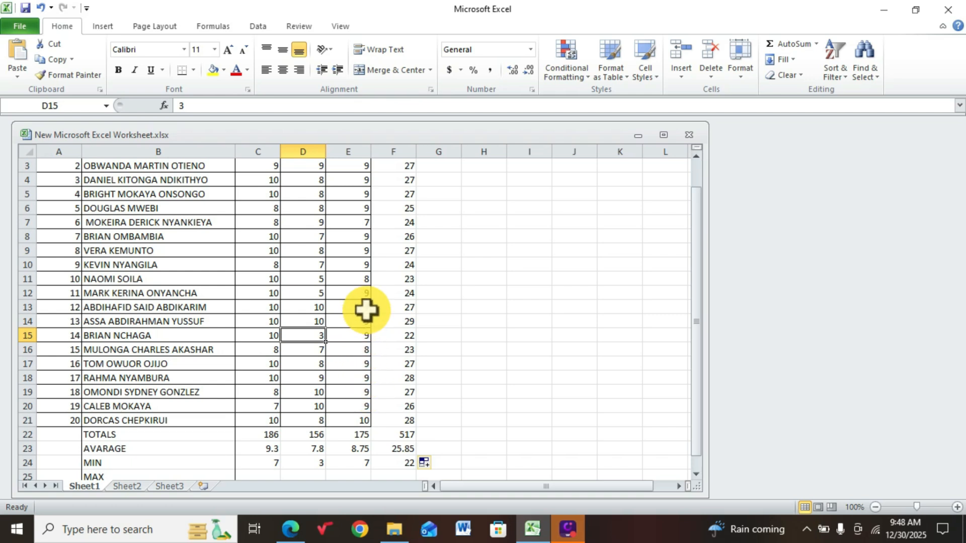
scroll(407, 376, "up", 1)
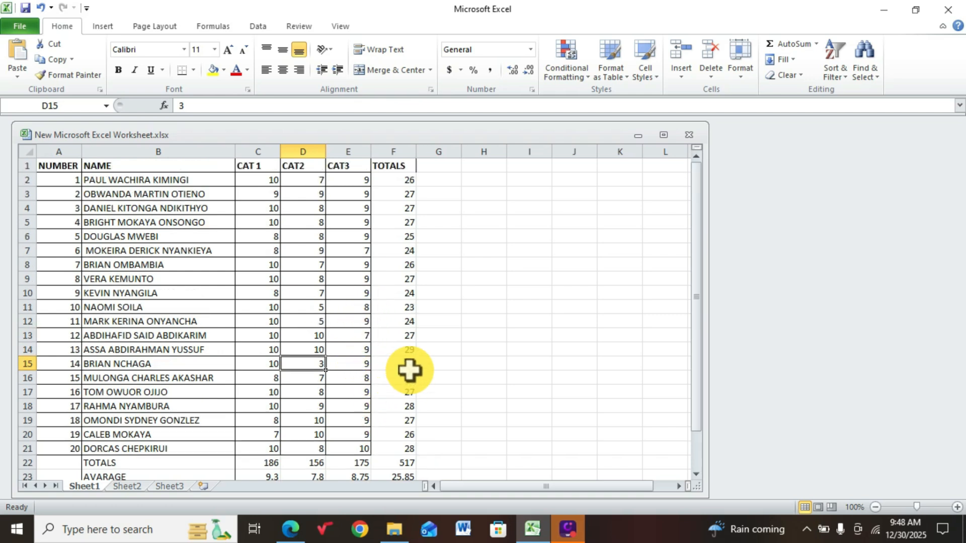
left_click(402, 364)
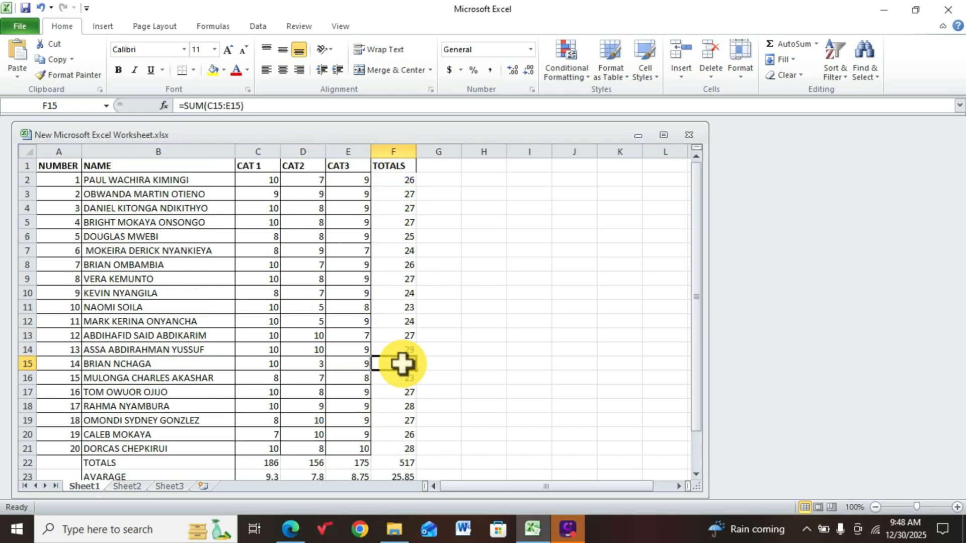
Step: Find the highest CAT 1 score in cell C25 with =MAX(C2:C20), and fill the formula across to F25
scroll(452, 358, "down", 2)
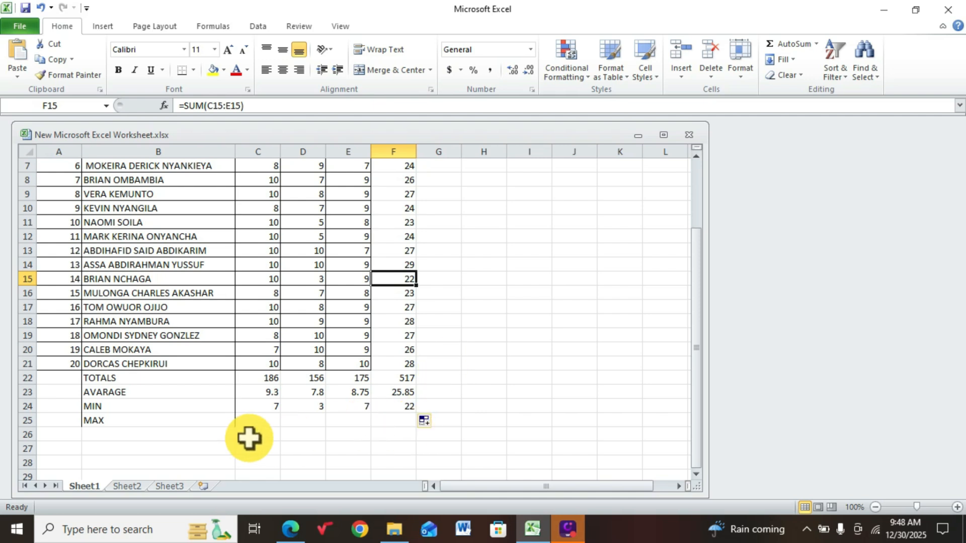
left_click(262, 425)
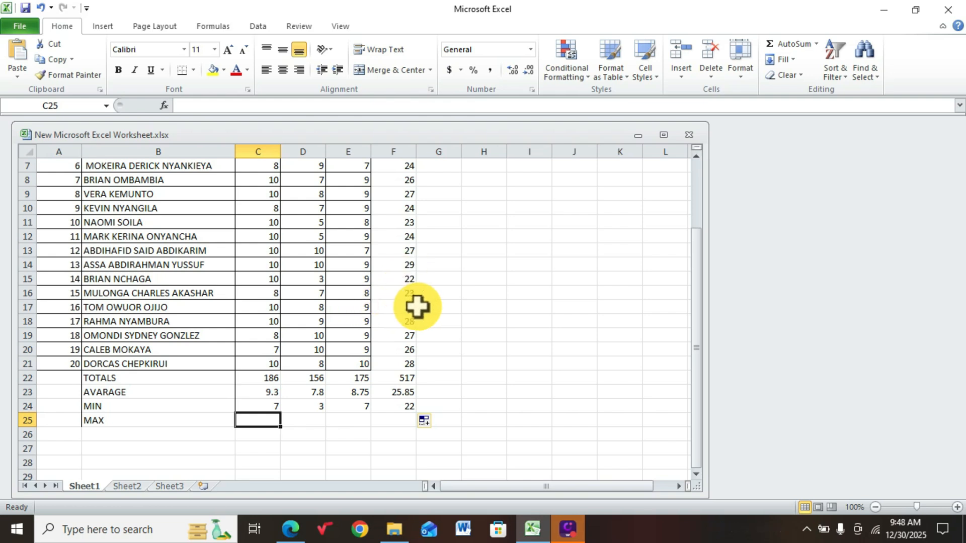
type("=")
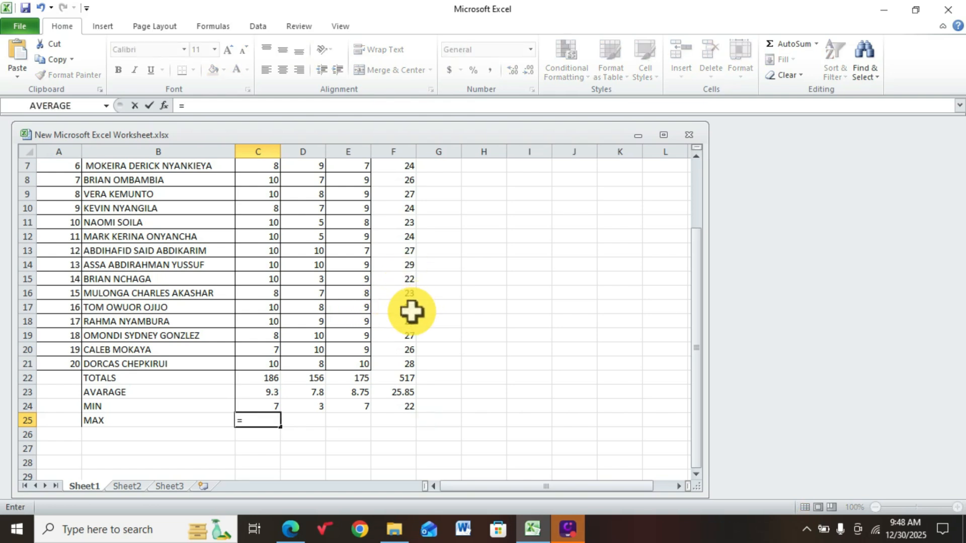
type("M")
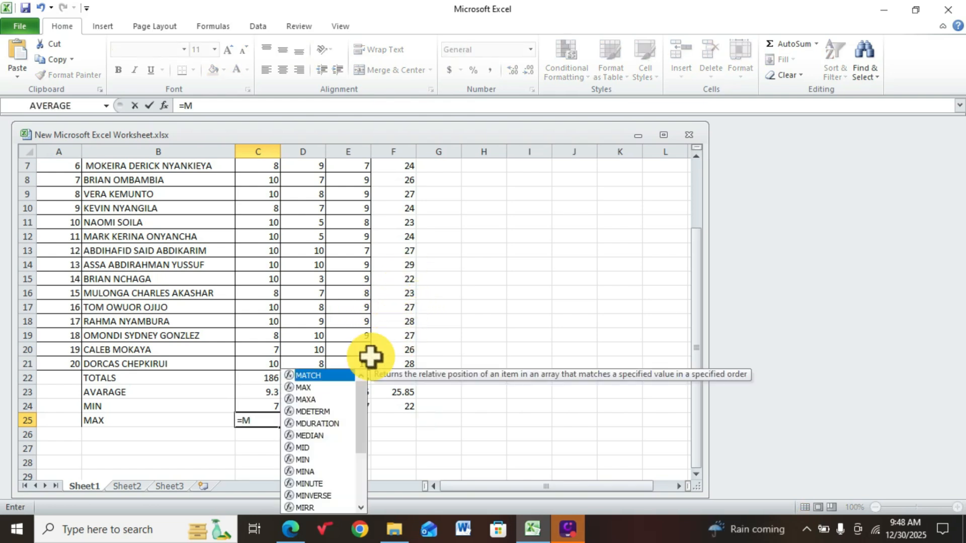
double_click(309, 387)
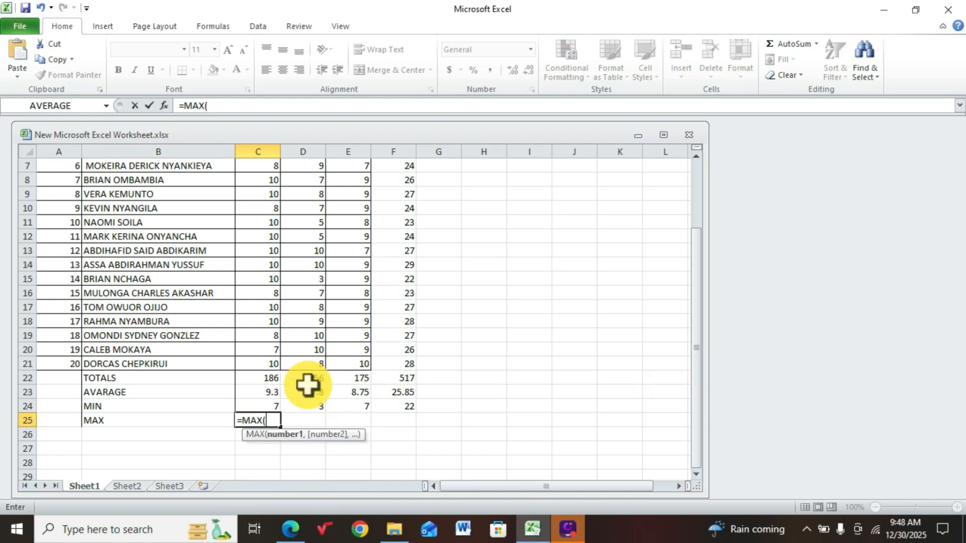
scroll(286, 280, "up", 2)
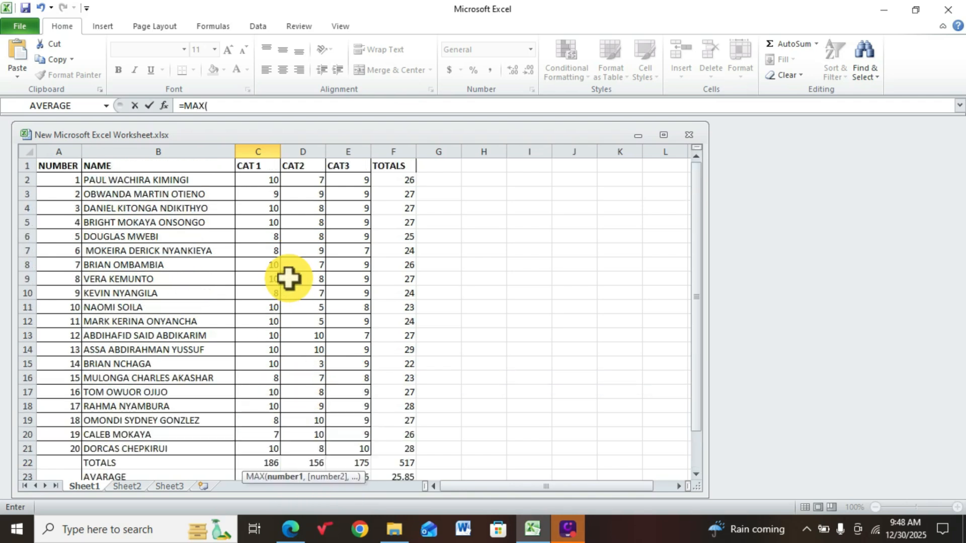
left_click_drag(242, 176, 245, 435)
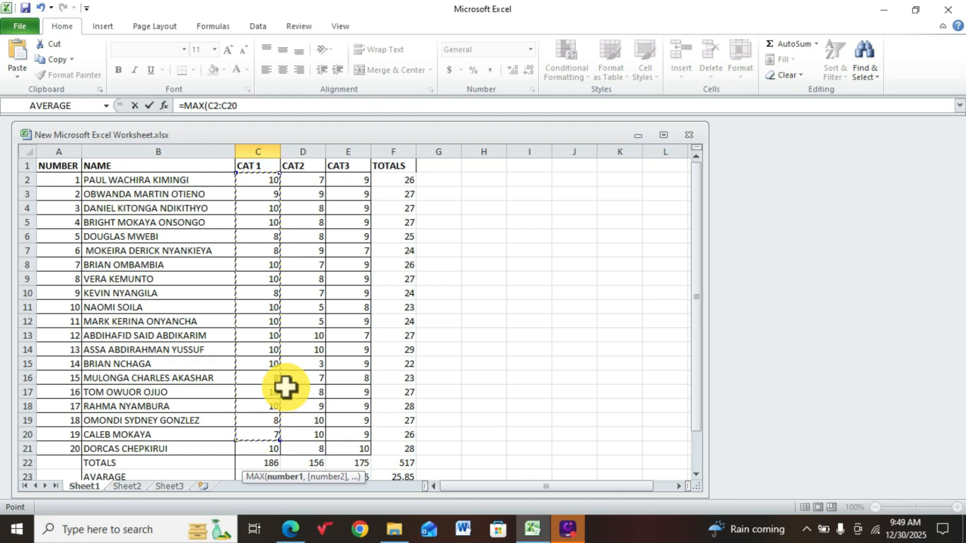
left_click(816, 44)
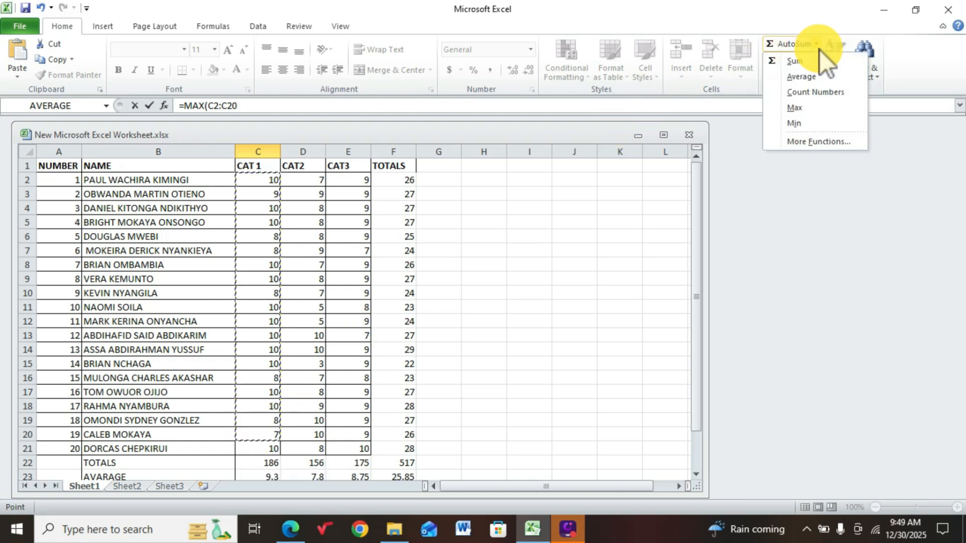
left_click(804, 103)
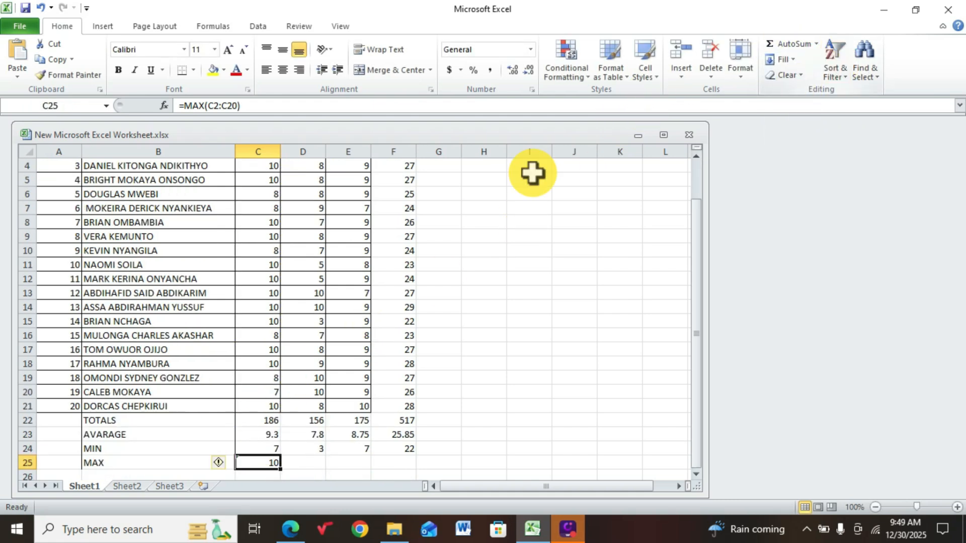
left_click_drag(280, 469, 405, 438)
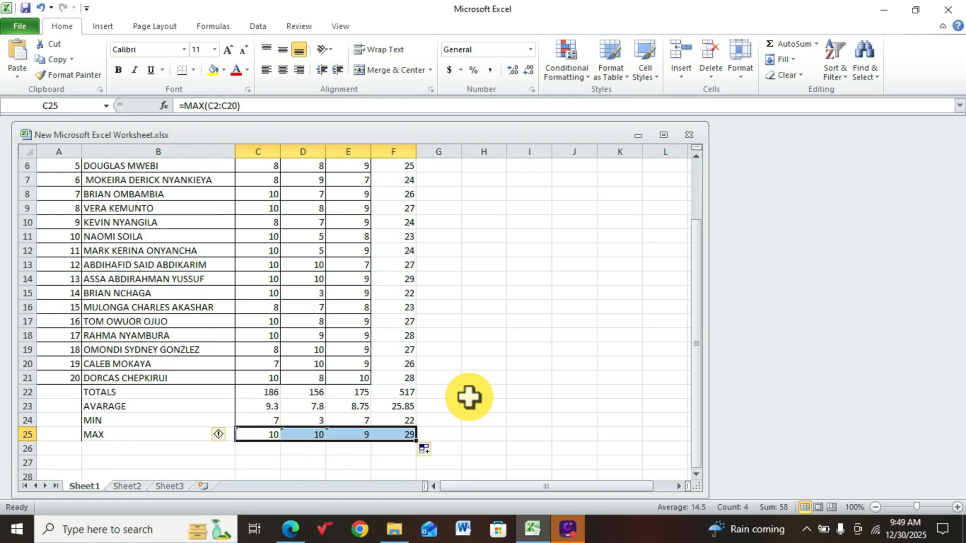
left_click(880, 19)
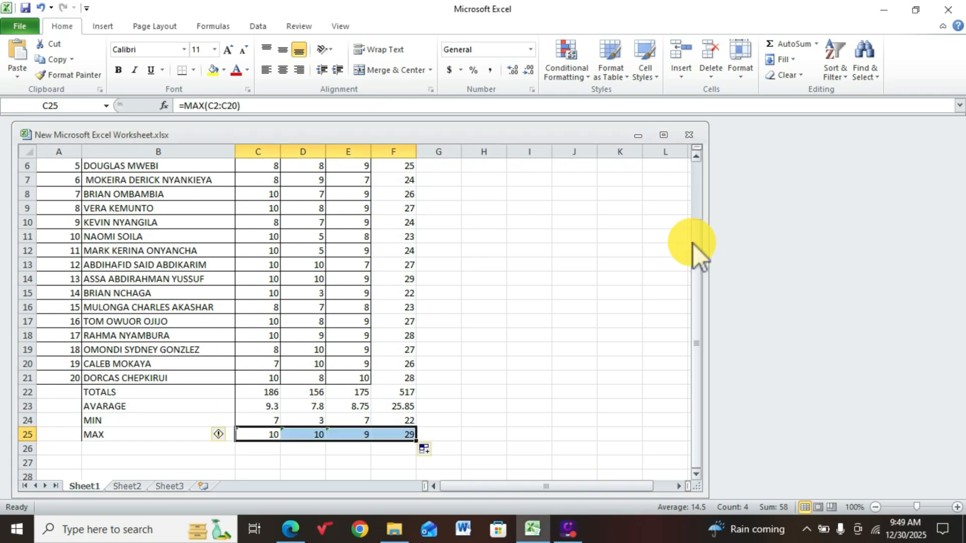
Step: Insert a 2-D clustered column chart from the student names and CAT 1 scores in B1:C21
left_click_drag(703, 261, 725, 154)
left_click_drag(90, 160, 272, 449)
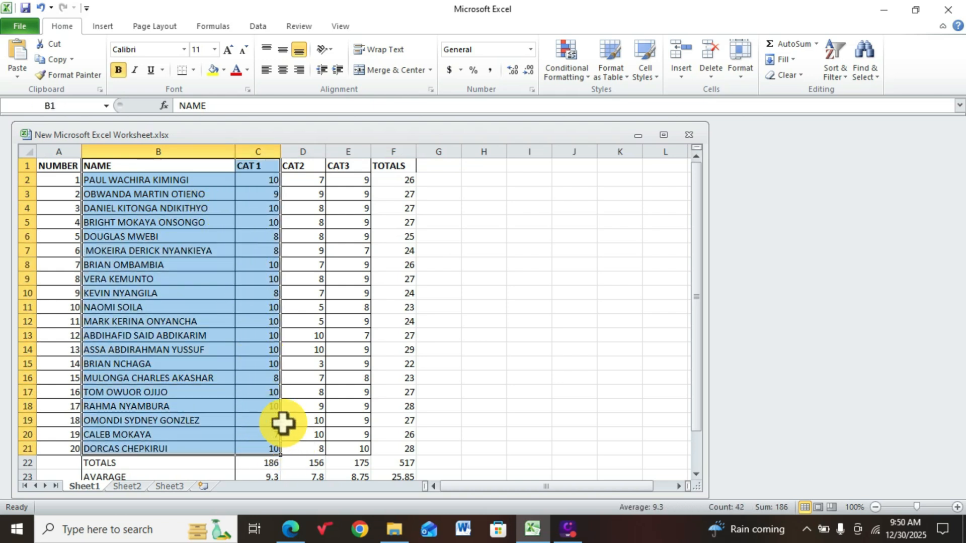
left_click(103, 27)
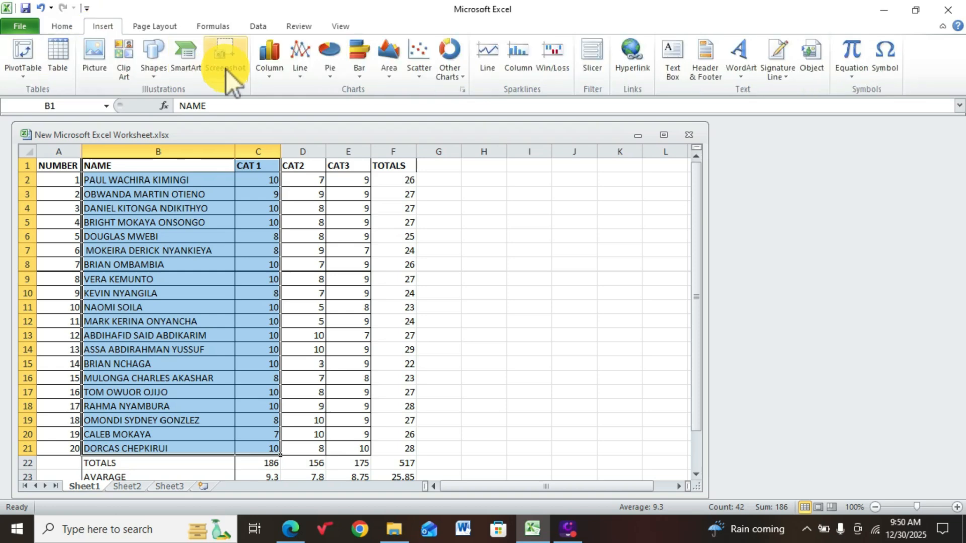
left_click(266, 66)
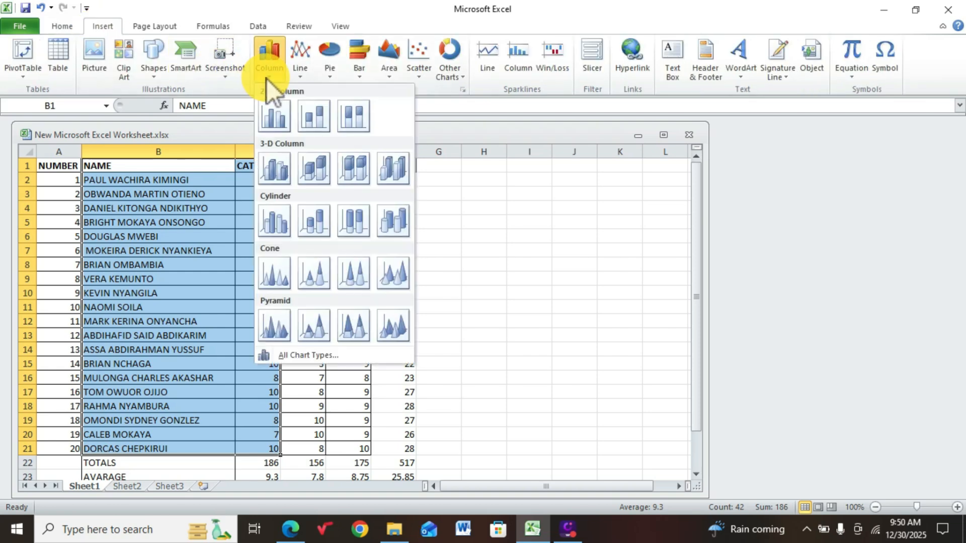
left_click(267, 121)
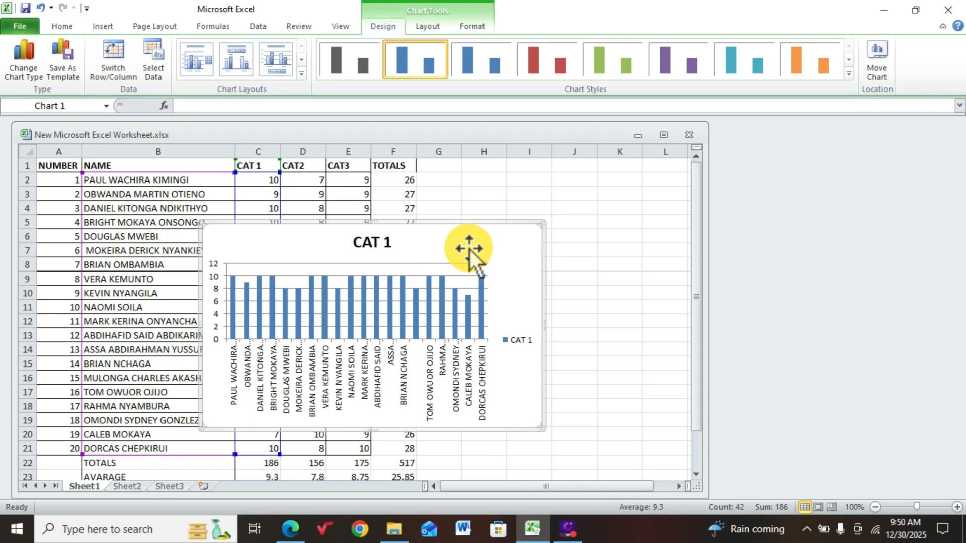
Step: Apply the light aqua gradient shape style to the chart area of the CAT 1 column chart
left_click(475, 28)
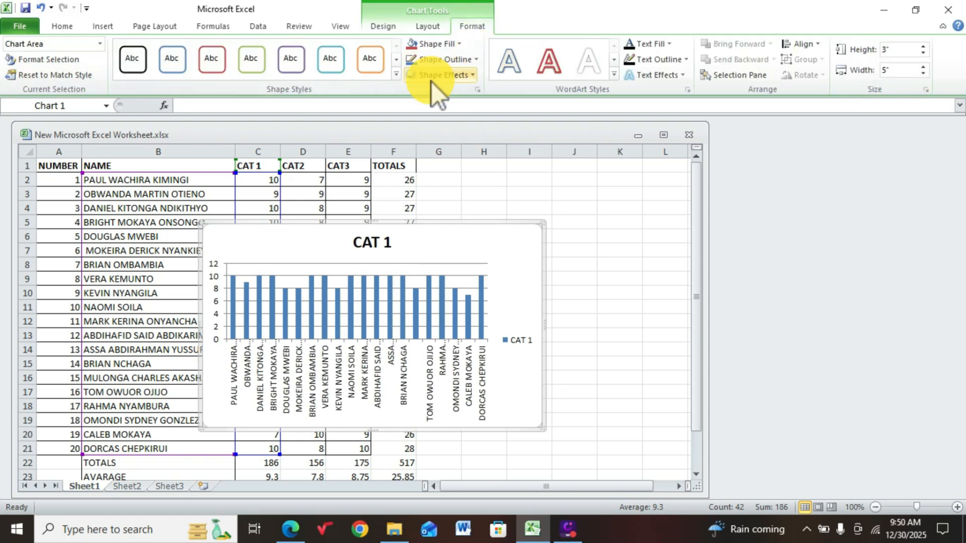
left_click(397, 74)
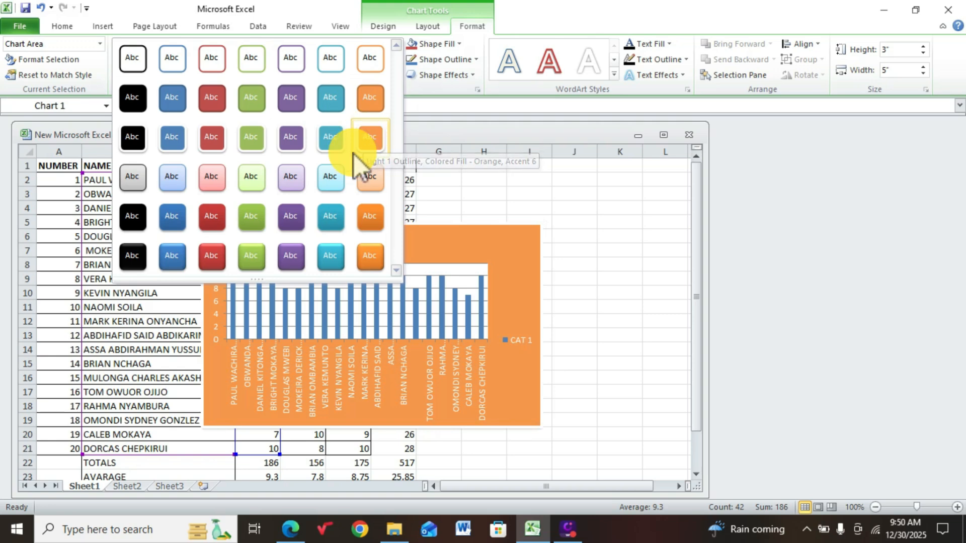
left_click(333, 179)
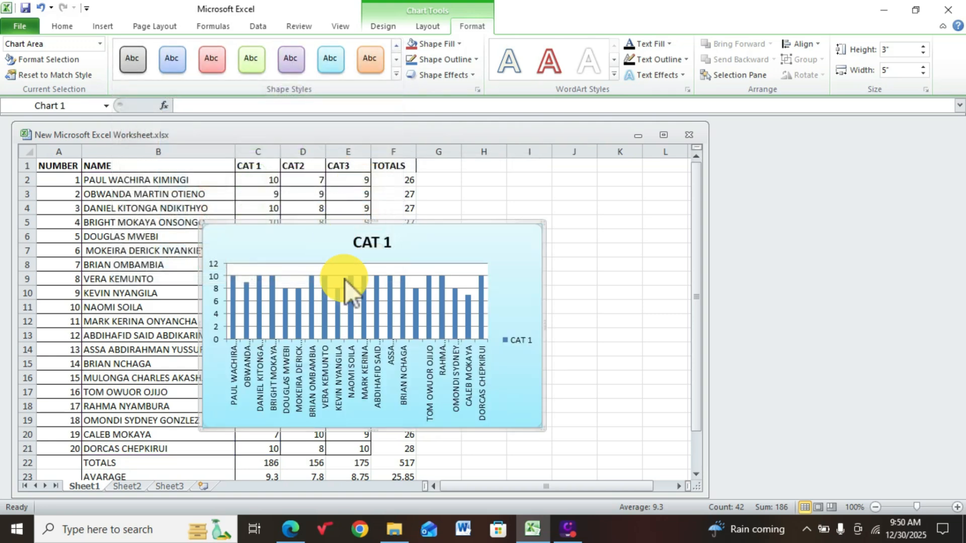
Step: Apply the orange gradient shape style to the CAT 1 data series columns and deselect the series
left_click(340, 297)
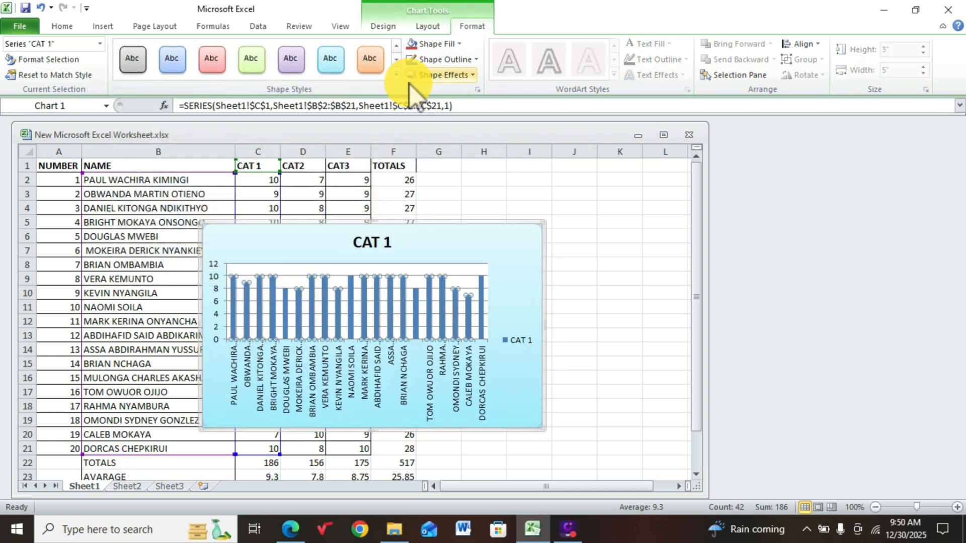
left_click(396, 75)
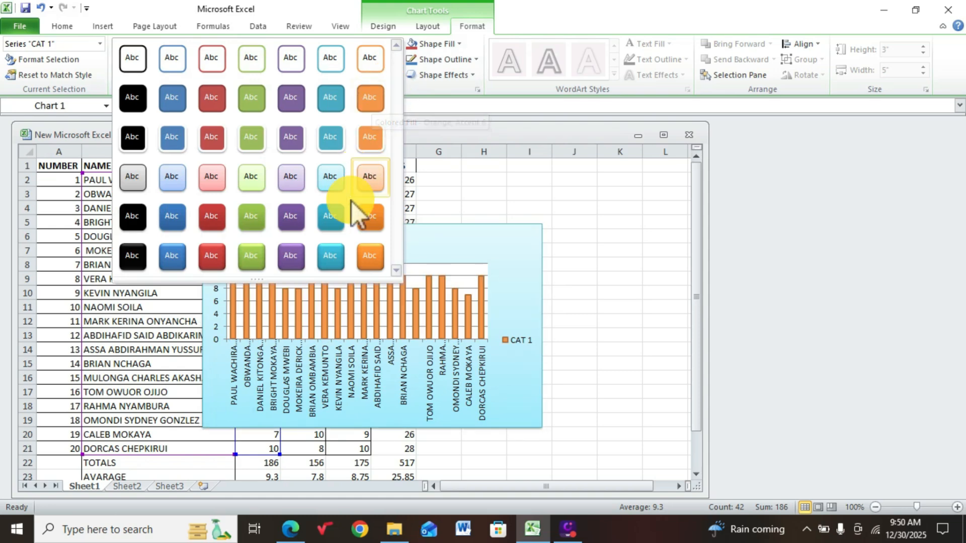
left_click(373, 222)
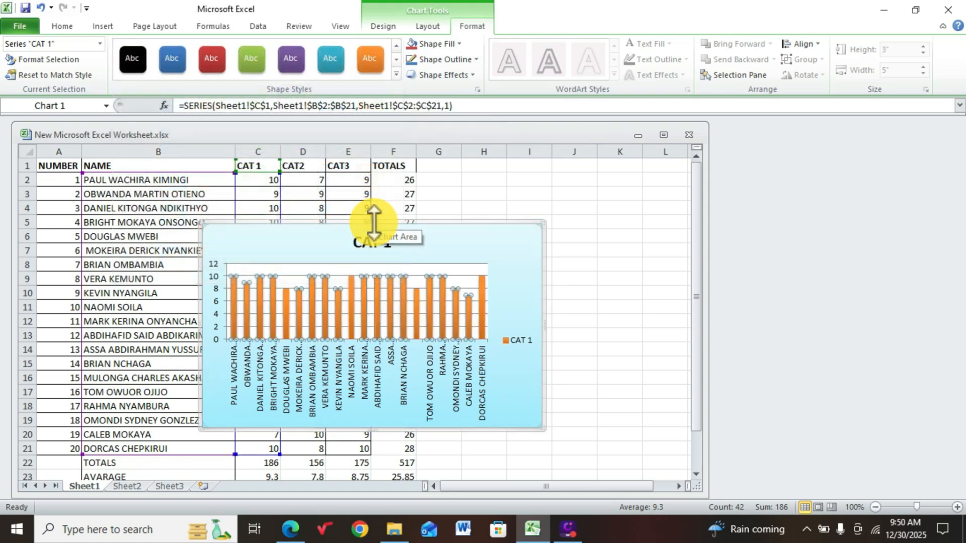
left_click(492, 301)
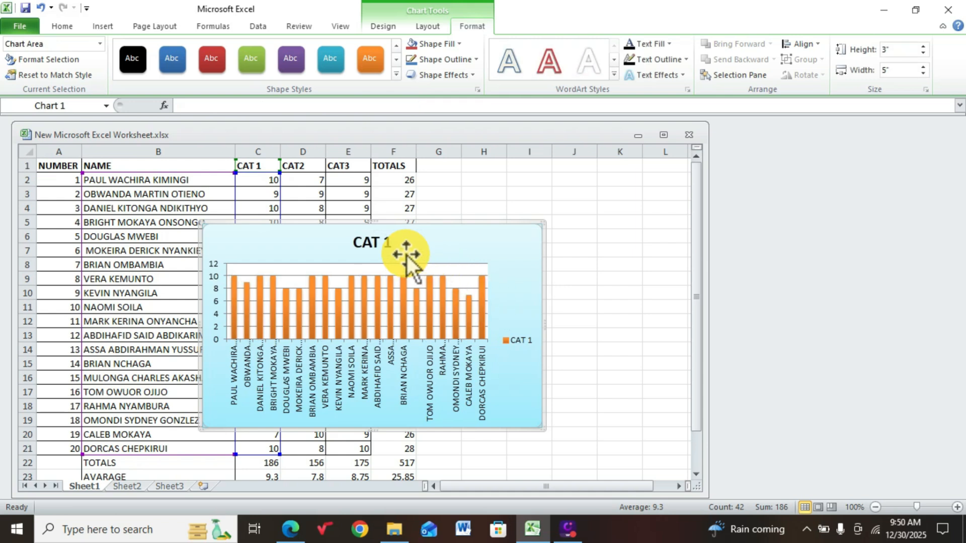
Step: Give the CAT 1 chart title the purple WordArt style with a reflection and deselect the chart
left_click(376, 242)
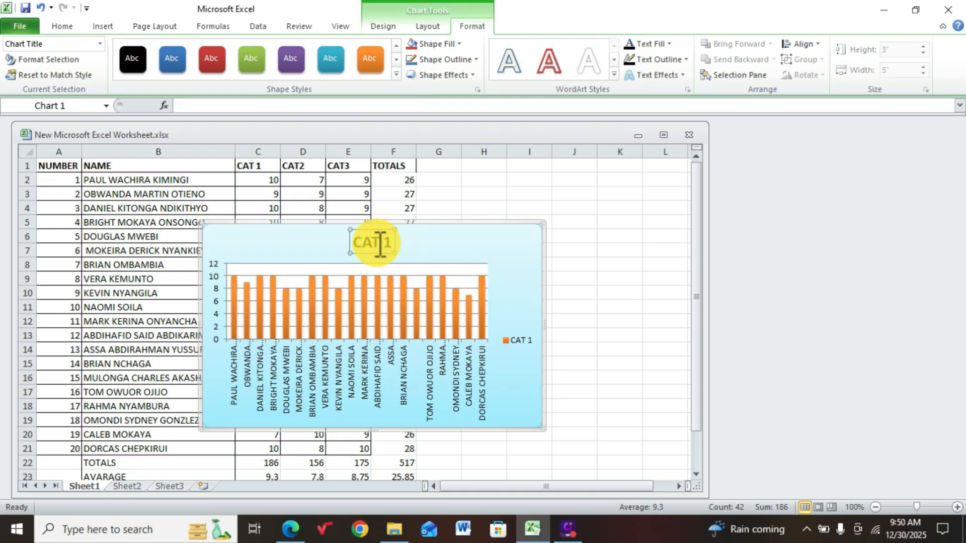
left_click(614, 78)
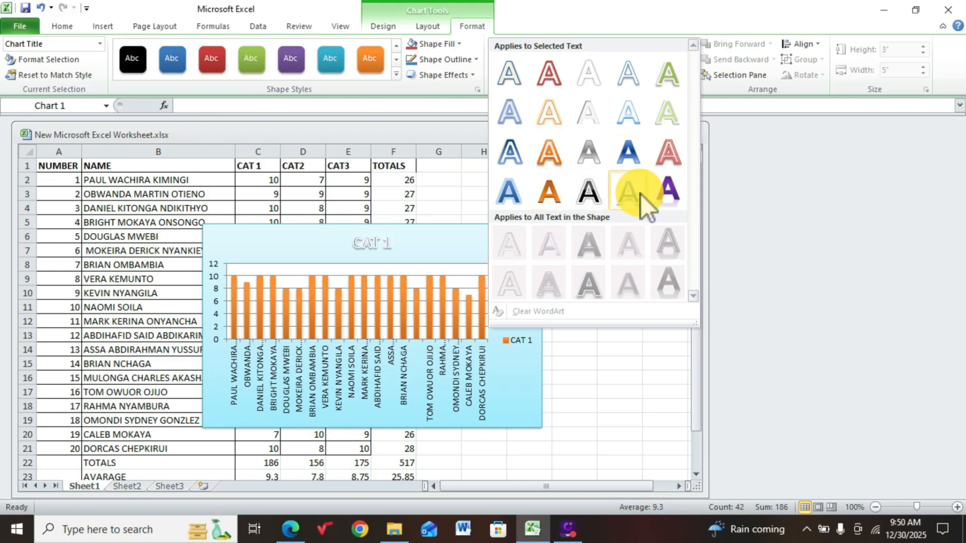
left_click(657, 194)
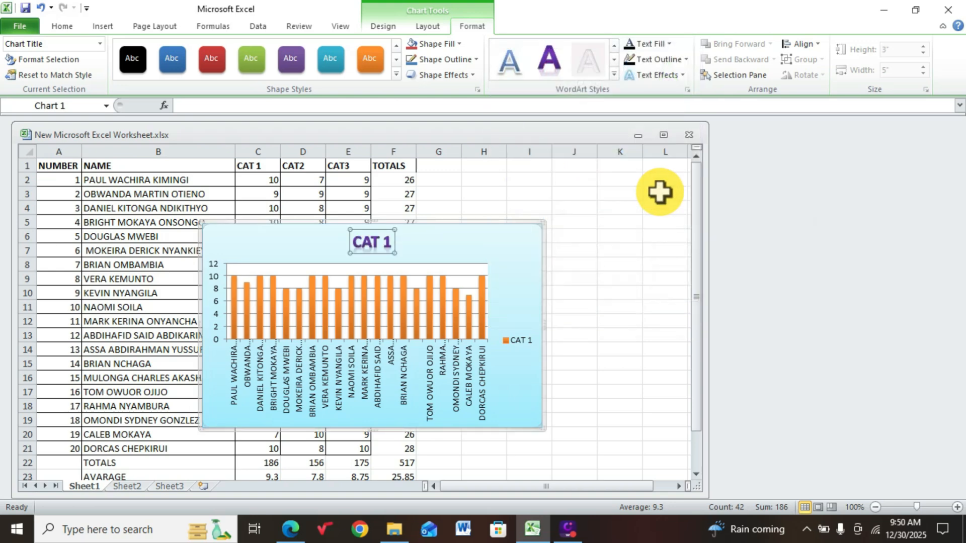
left_click(619, 238)
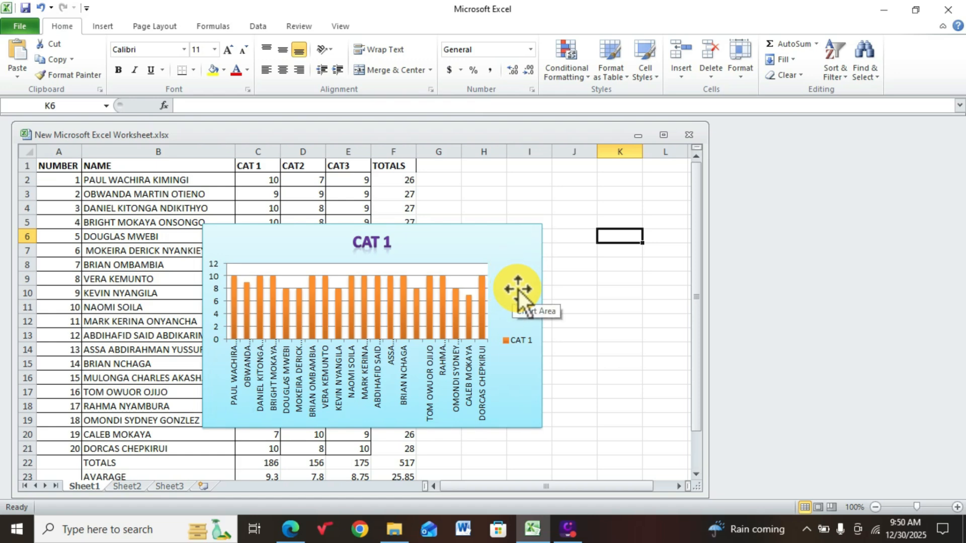
Step: Move the CAT 1 chart below the score table so it starts under the MAX row at row 26
left_click_drag(518, 290, 379, 523)
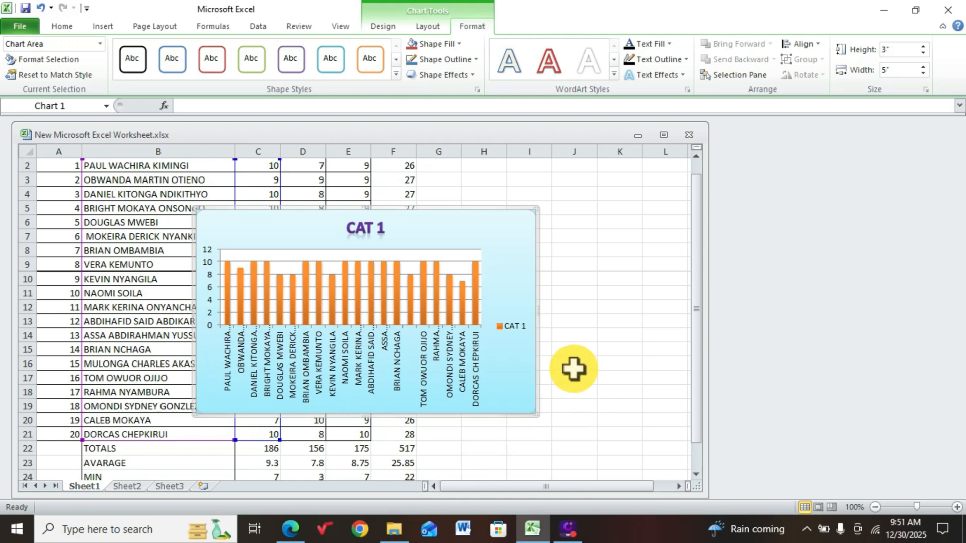
scroll(584, 307, "down", 2)
left_click_drag(519, 261, 426, 496)
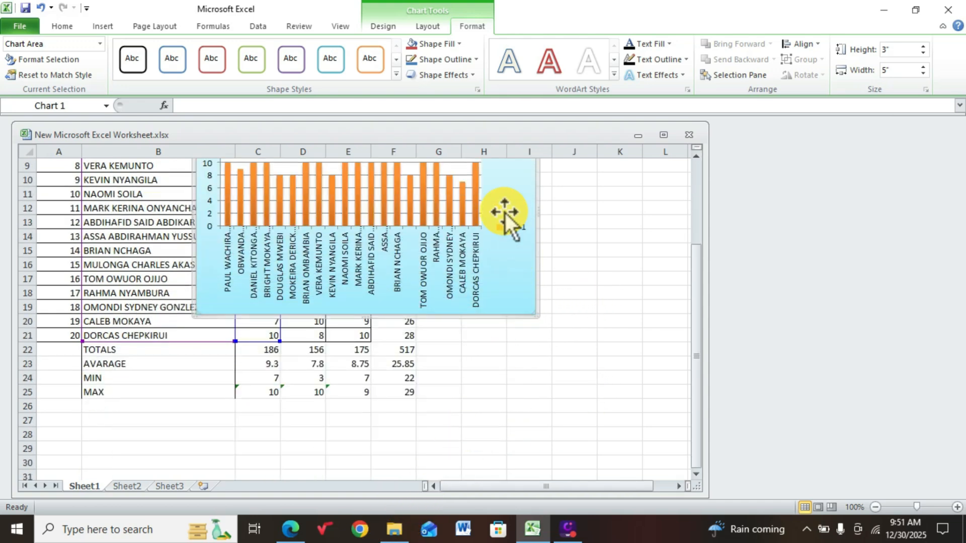
left_click_drag(537, 294, 431, 447)
scroll(647, 262, "down", 2)
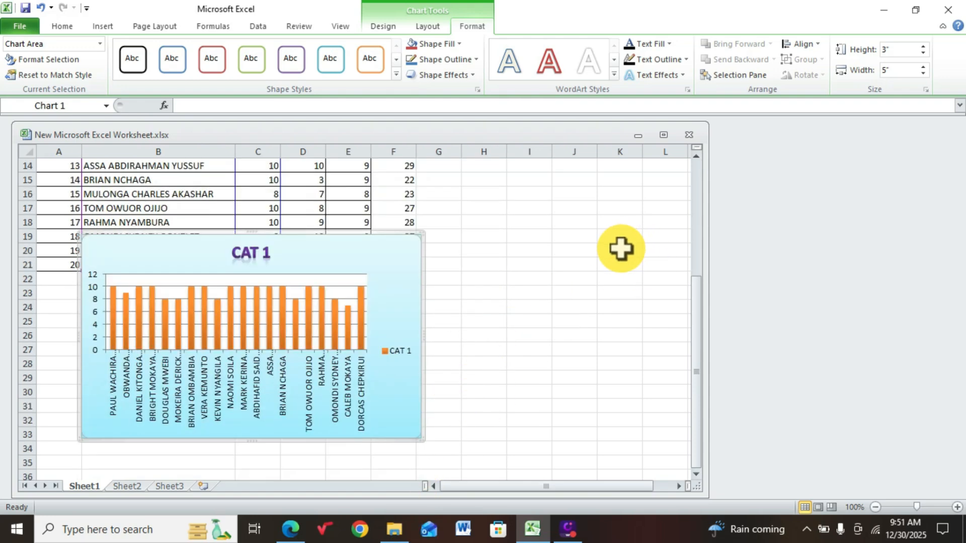
left_click(427, 240)
left_click_drag(427, 240, 436, 268)
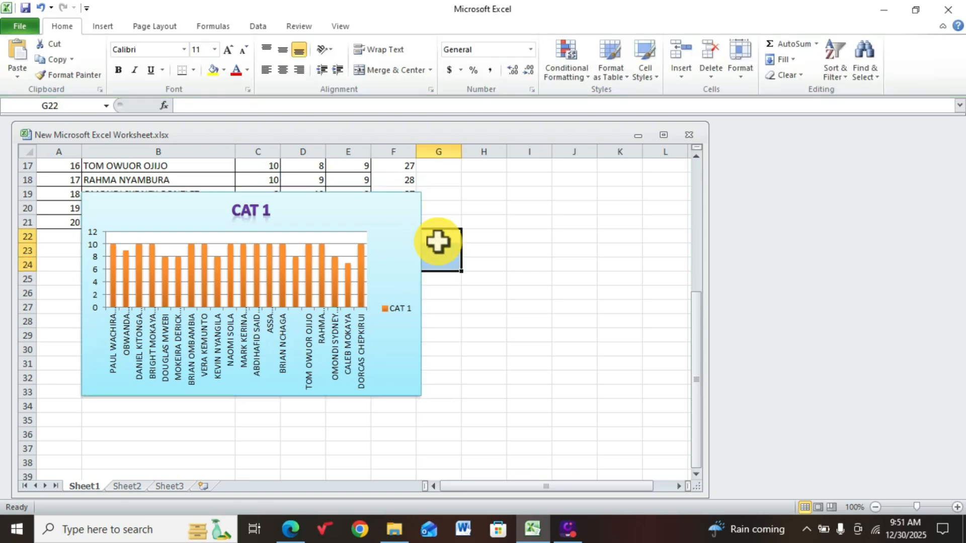
left_click_drag(399, 201, 342, 308)
left_click(510, 348)
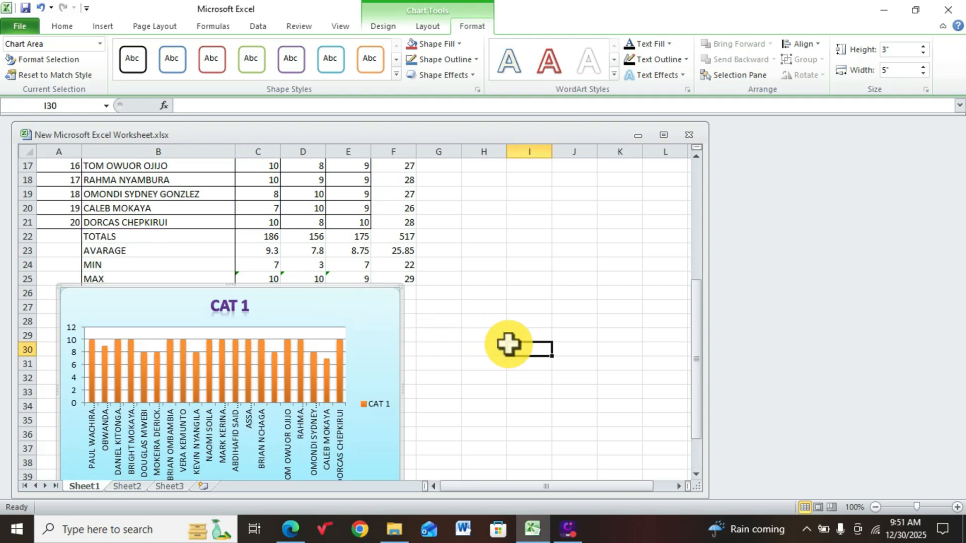
scroll(596, 259, "down", 2)
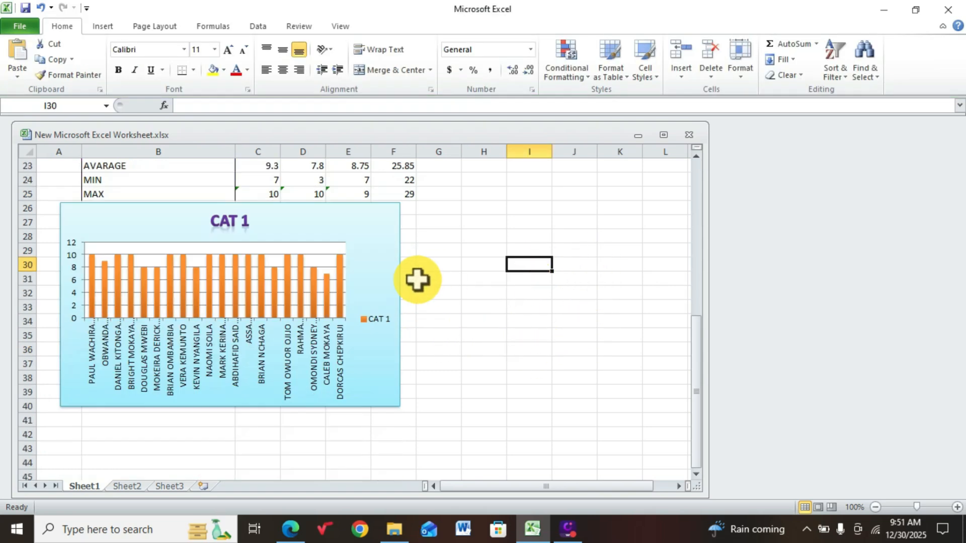
Step: Insert a basic 2-D pie chart from the student names and CAT 1 scores in B1:C21
scroll(501, 297, "up", 4)
scroll(500, 288, "up", 4)
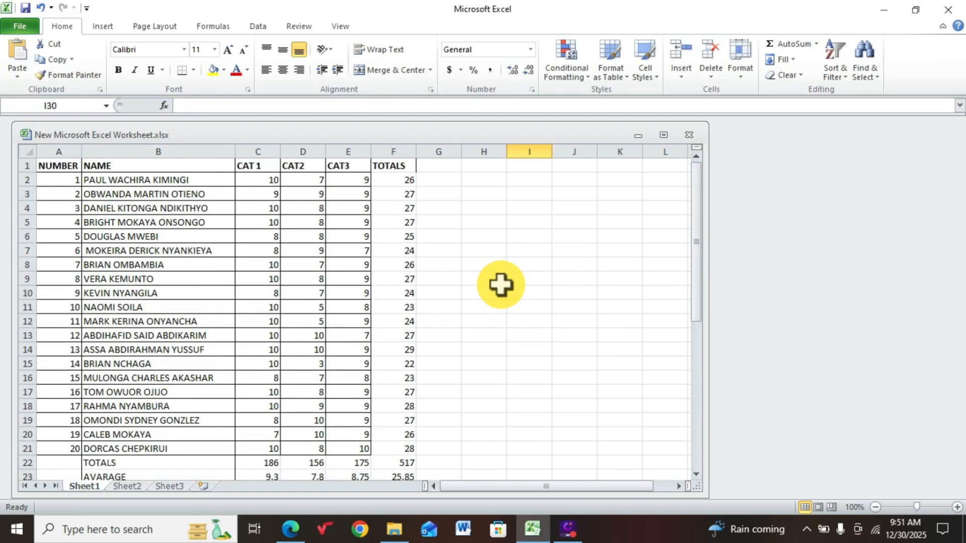
left_click_drag(88, 167, 278, 447)
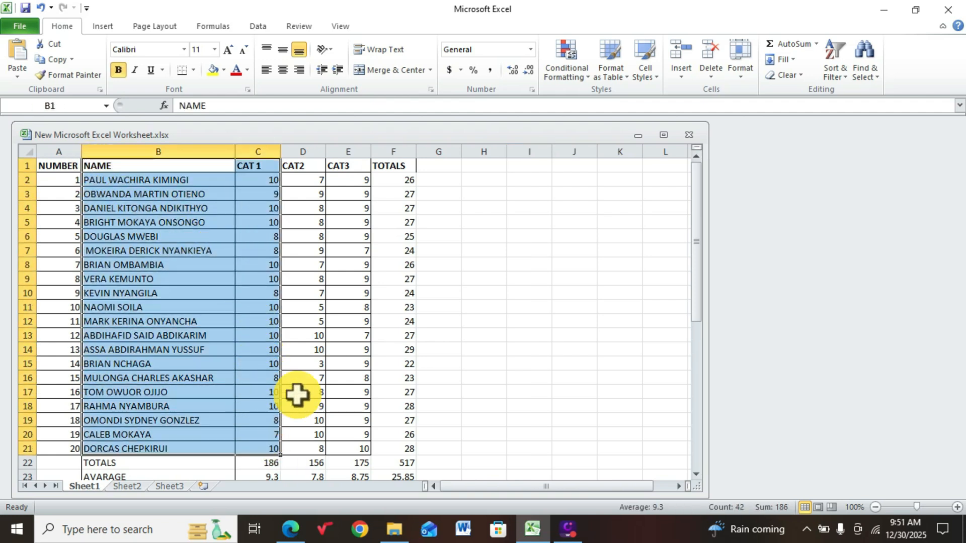
left_click(103, 27)
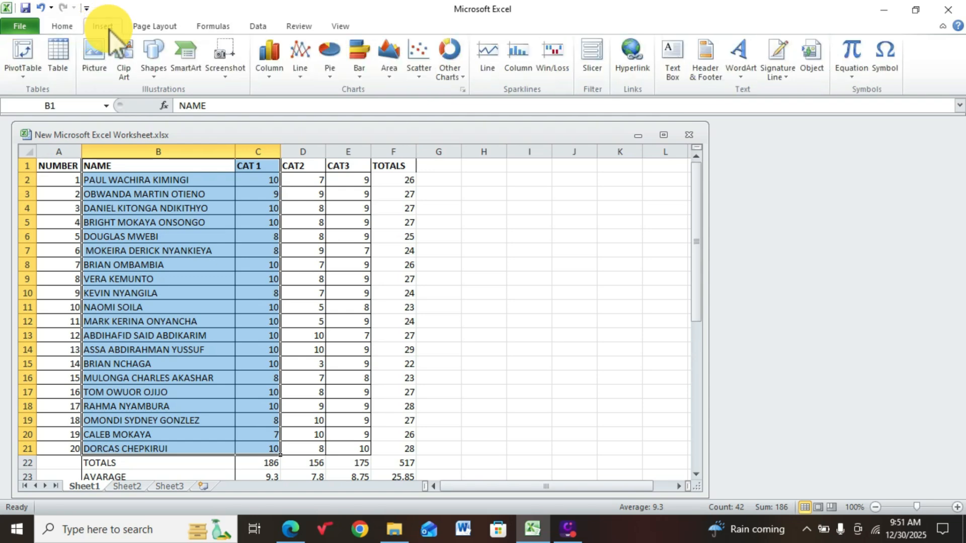
left_click(329, 76)
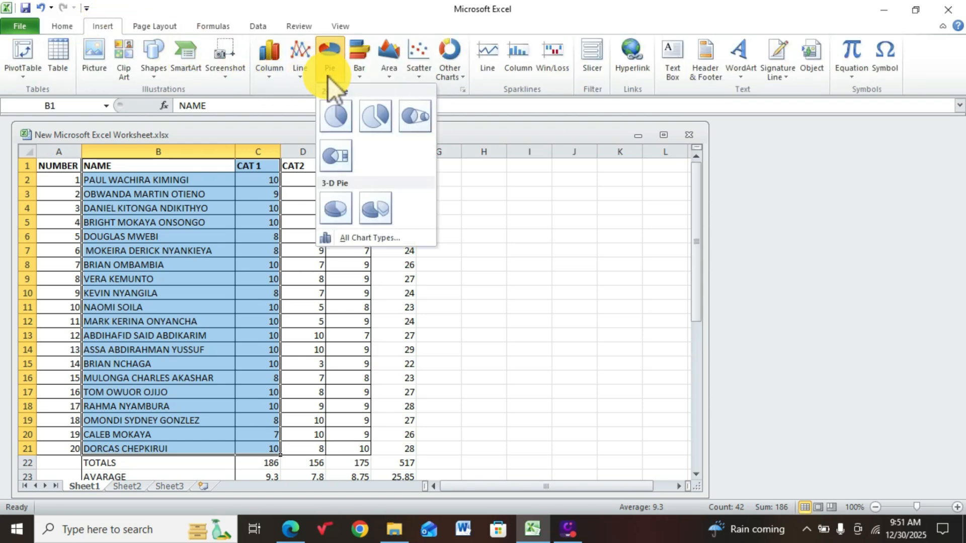
left_click(334, 115)
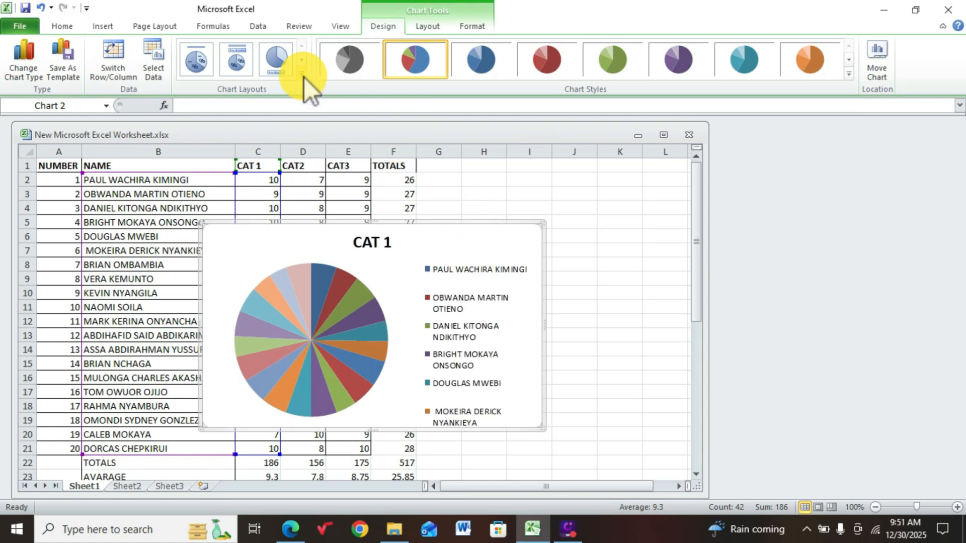
Step: Apply the light aqua gradient shape style to the chart area of the CAT 1 pie chart
left_click(481, 26)
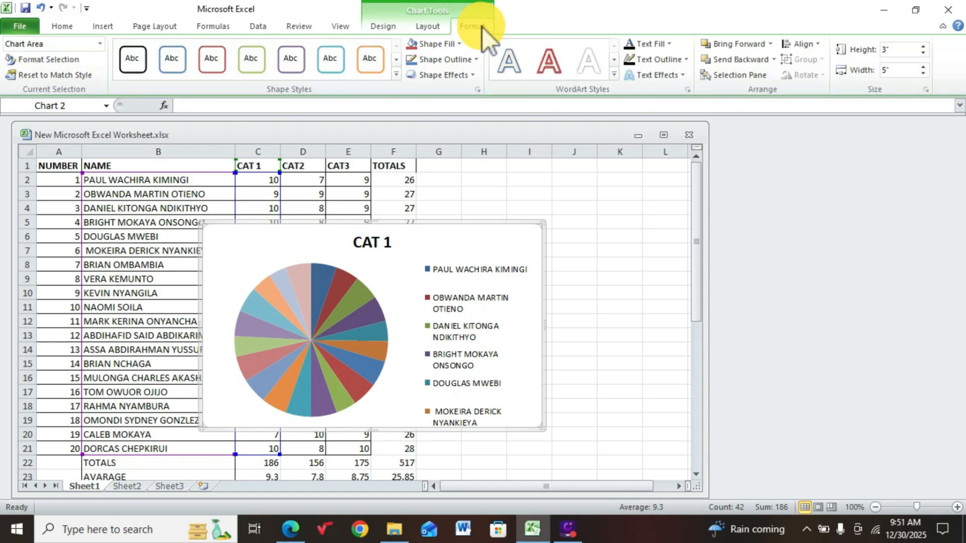
left_click(397, 74)
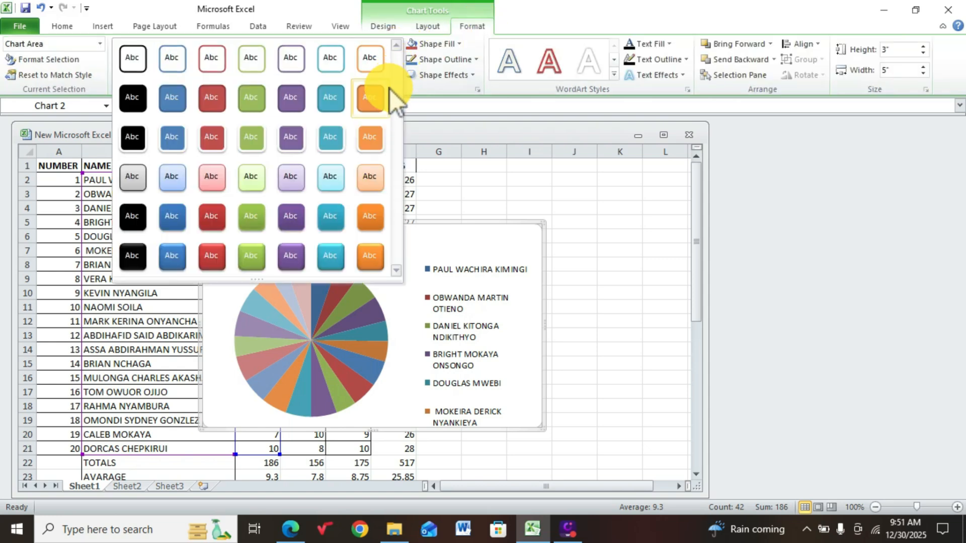
left_click(331, 172)
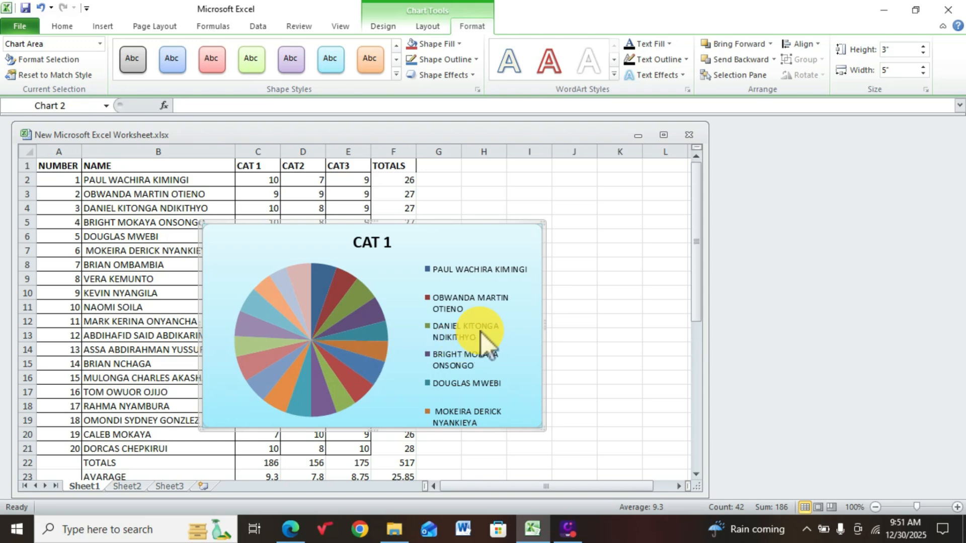
Step: Stretch the pie chart downward to a height of about 9.79" so its legend has room for every student
left_click(436, 373)
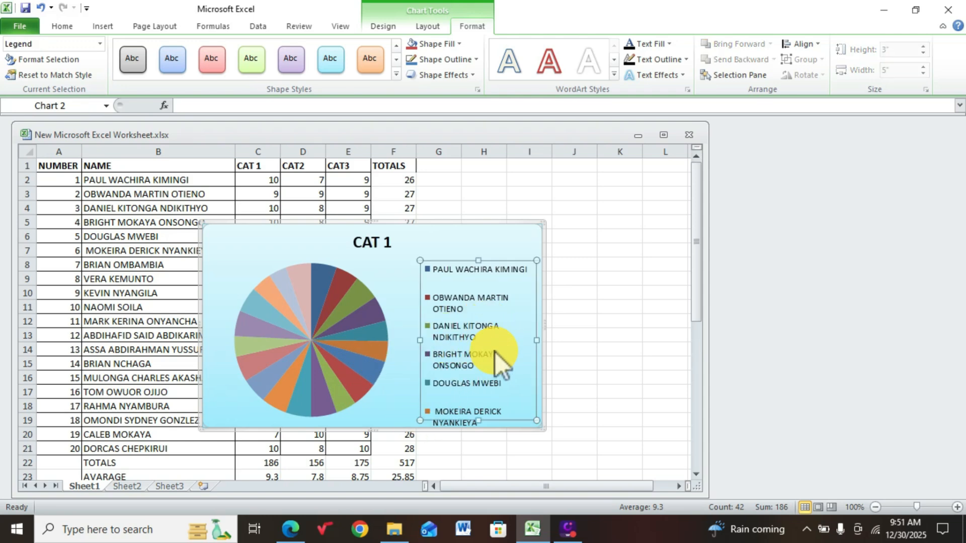
scroll(518, 312, "down", 2)
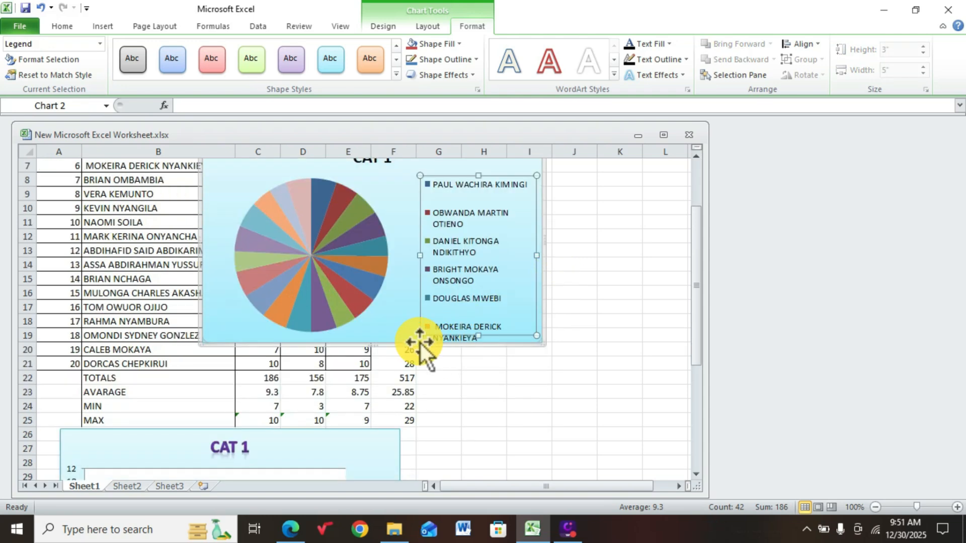
left_click_drag(374, 342, 333, 529)
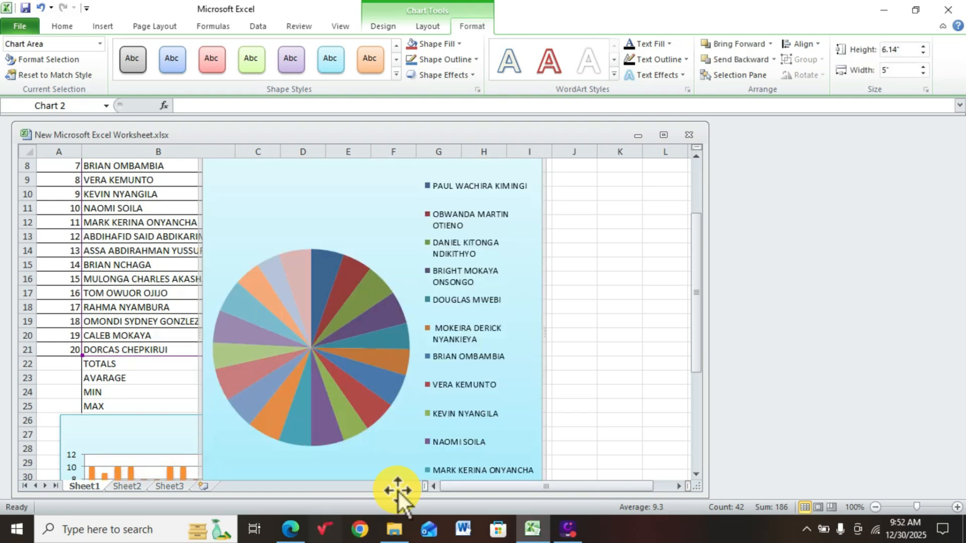
scroll(553, 370, "down", 4)
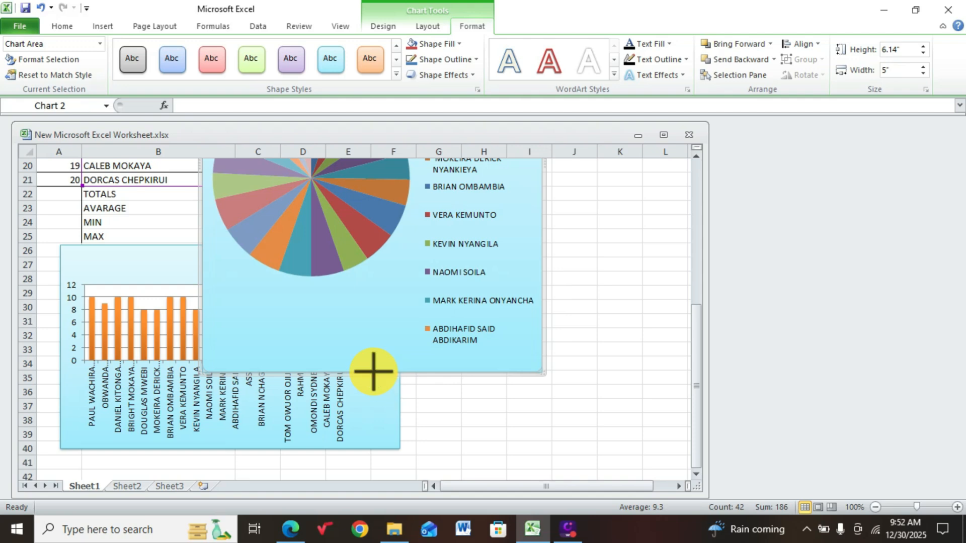
left_click_drag(374, 372, 379, 462)
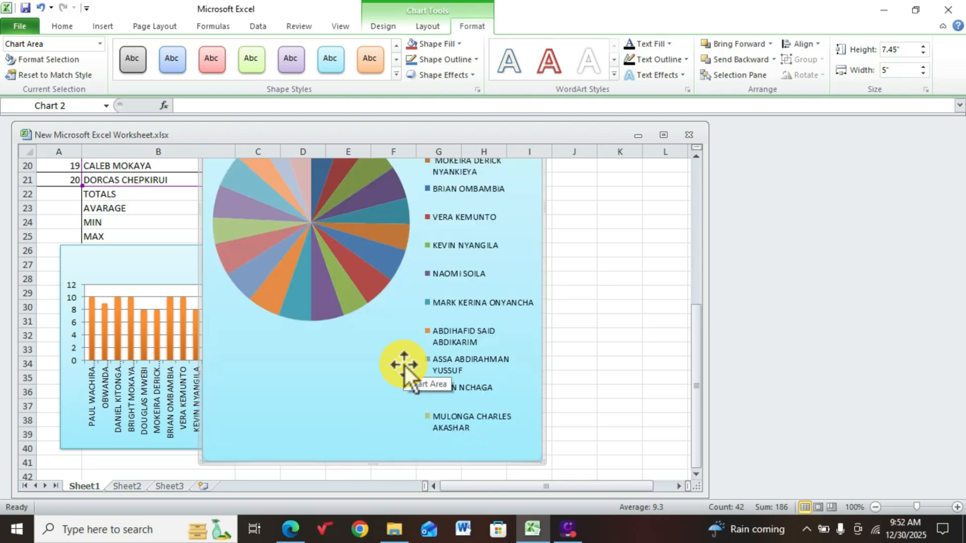
scroll(438, 388, "down", 3)
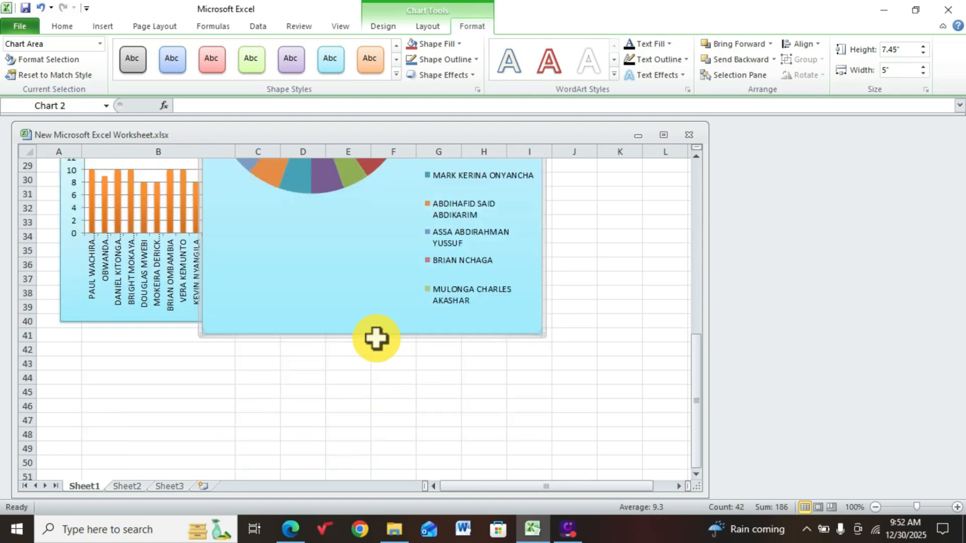
left_click_drag(373, 336, 379, 429)
scroll(428, 352, "down", 4)
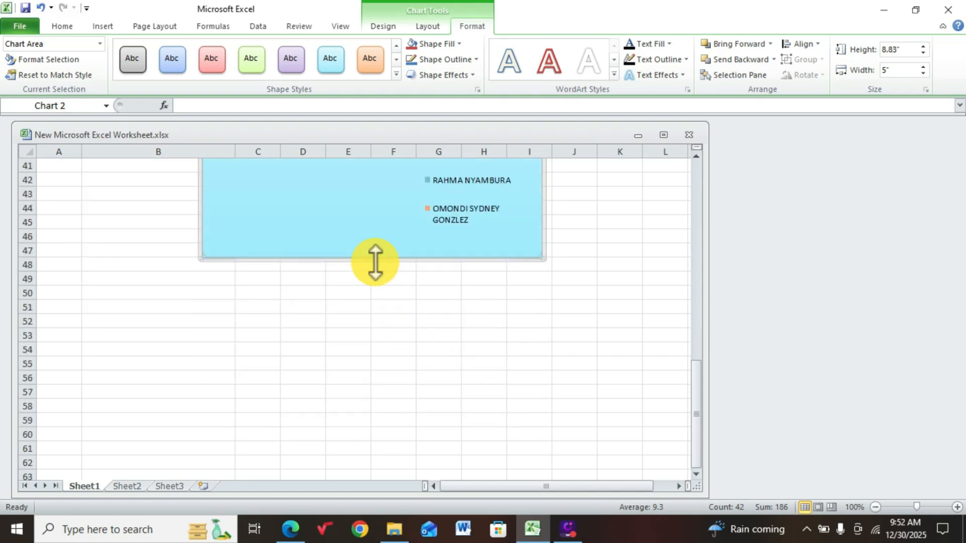
left_click_drag(372, 257, 379, 324)
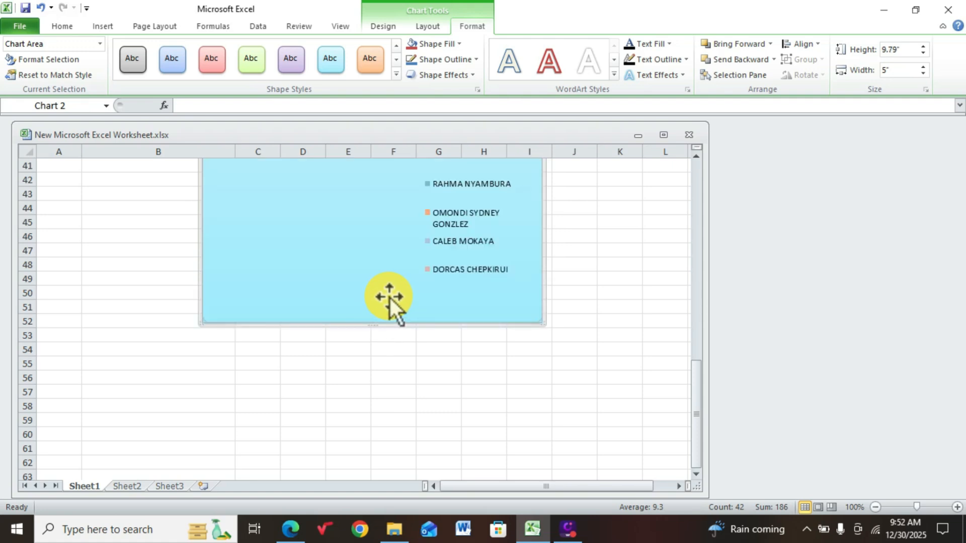
Step: Move the pie chart to the right over the column chart's edge and narrow it to about 4.39" wide
scroll(457, 284, "up", 3)
scroll(456, 280, "up", 2)
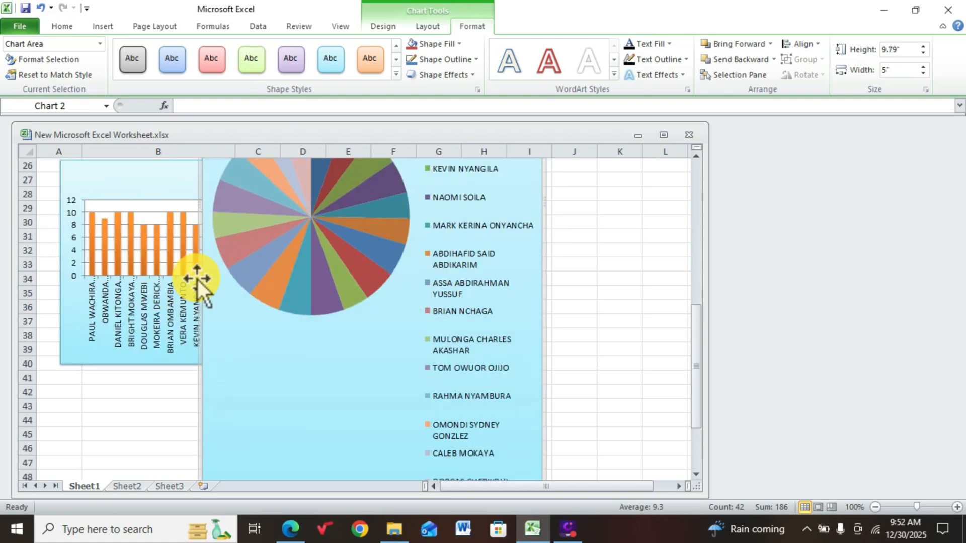
left_click_drag(200, 281, 335, 324)
scroll(498, 268, "up", 2)
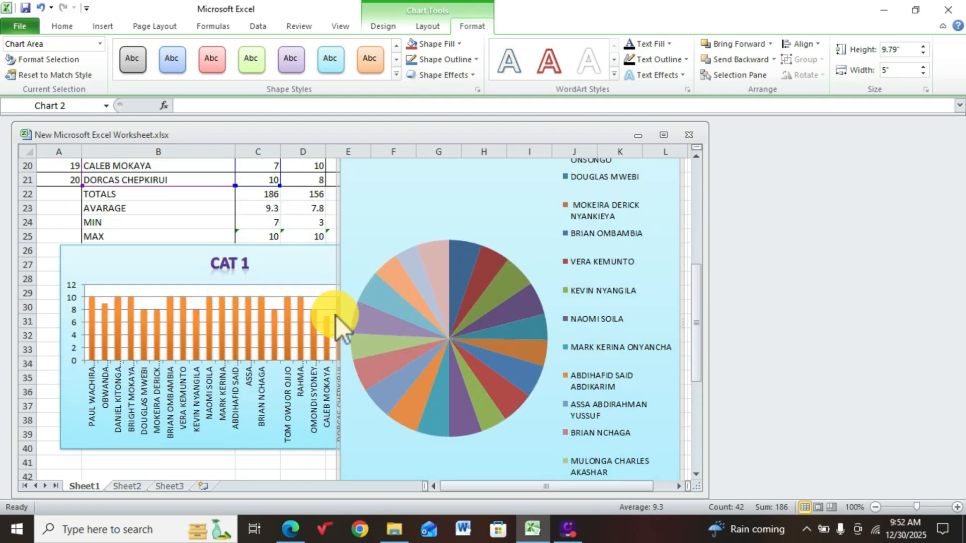
left_click_drag(338, 324, 380, 336)
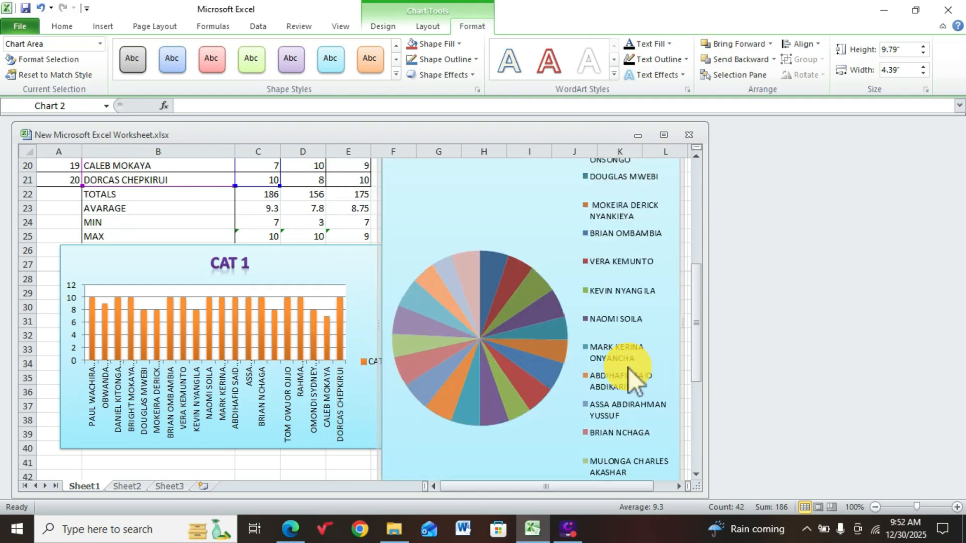
scroll(628, 382, "down", 2)
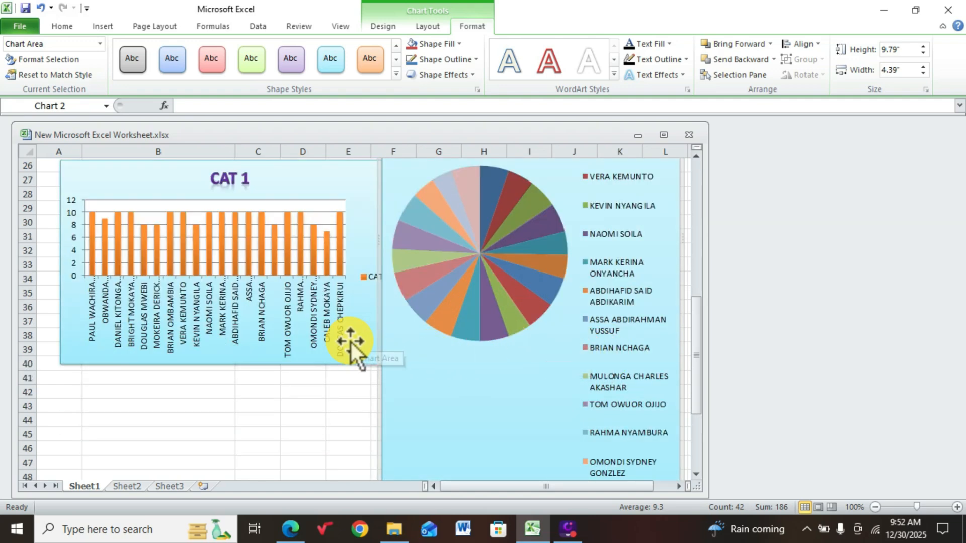
scroll(524, 395, "down", 2)
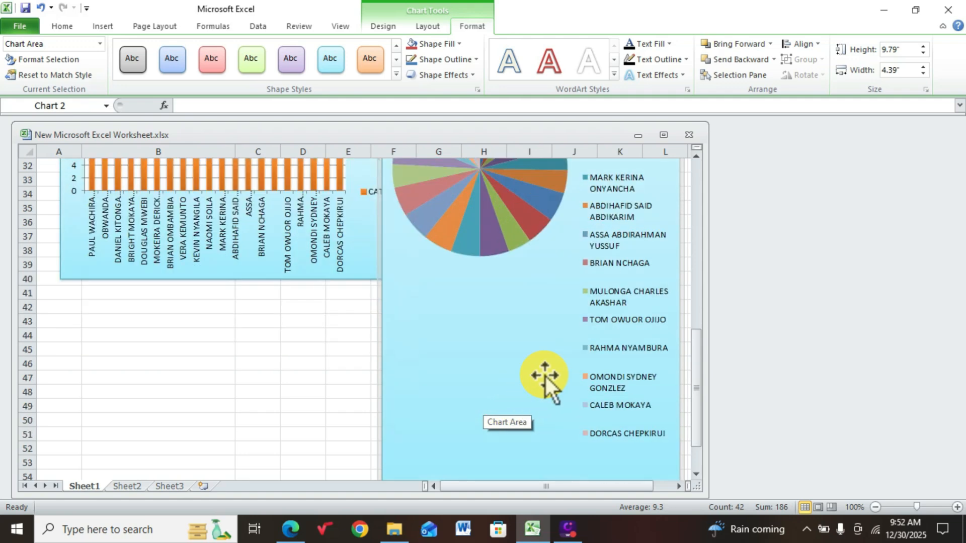
scroll(605, 379, "up", 2)
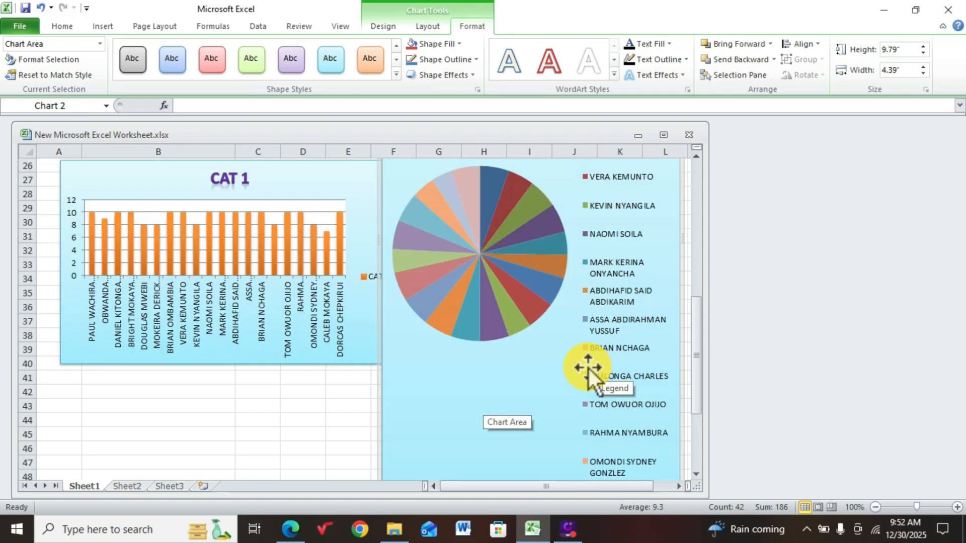
scroll(586, 368, "up", 2)
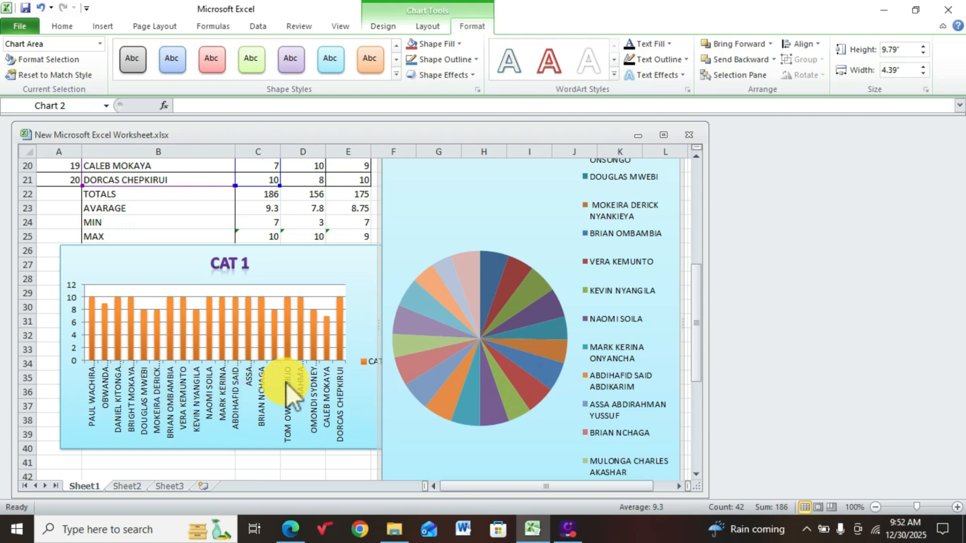
mouse_move(514, 347)
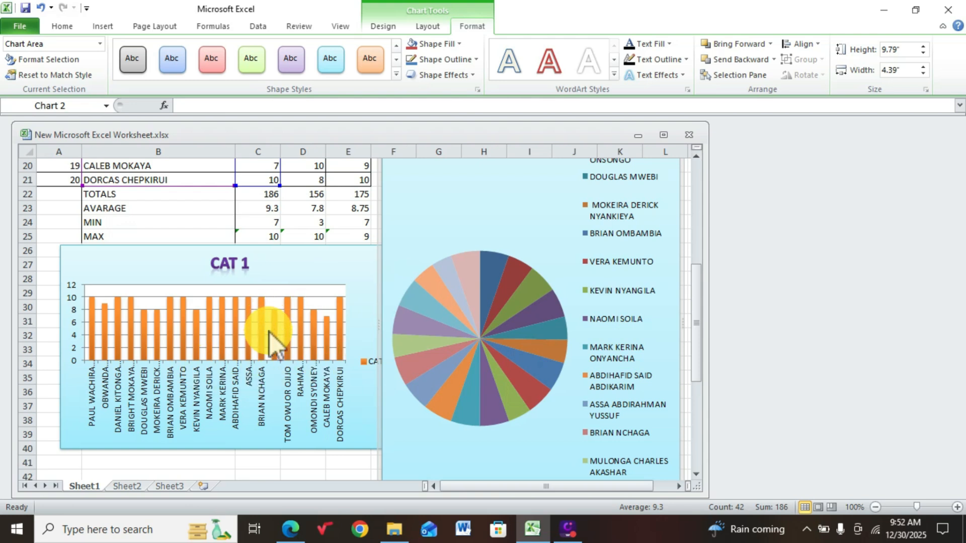
left_click(244, 275)
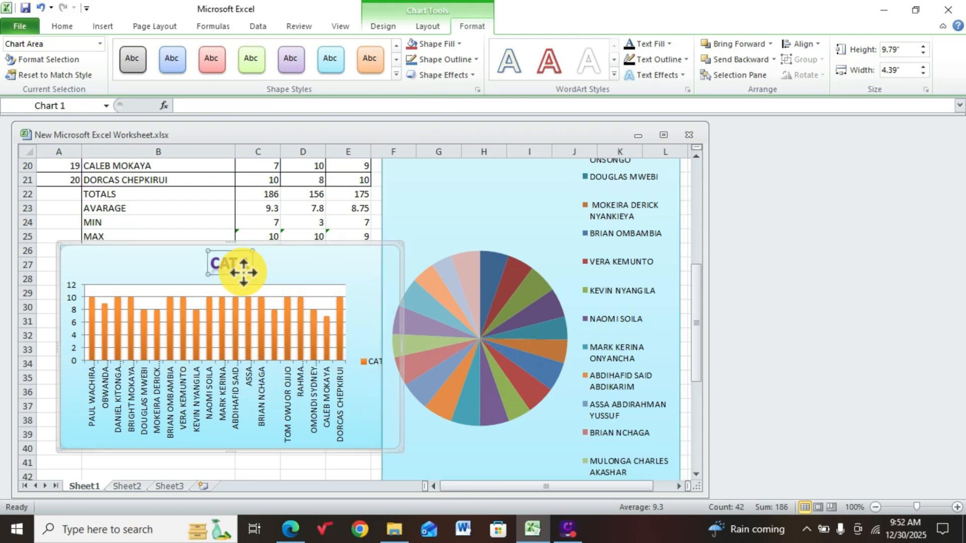
left_click_drag(233, 279, 229, 280)
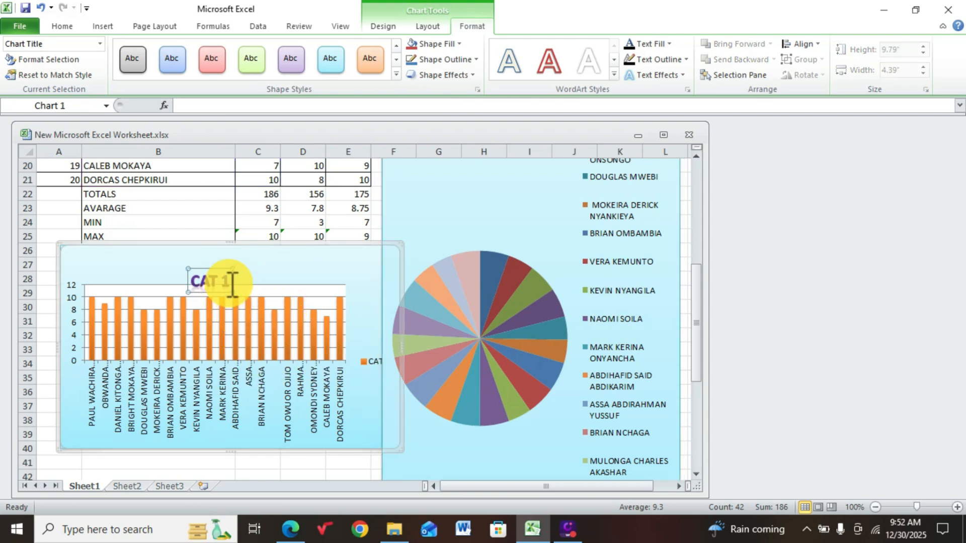
key("ctrl+z")
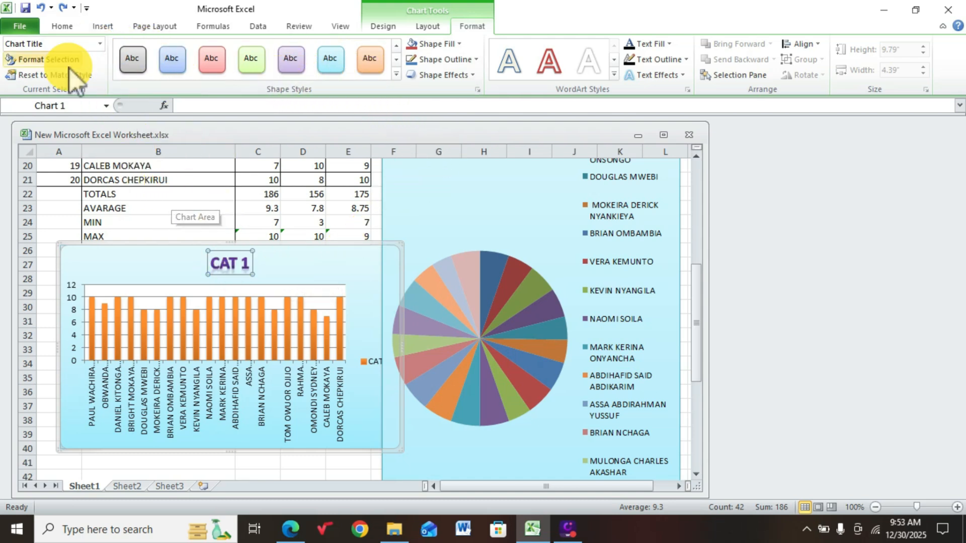
Step: Set the font size of the column chart's CAT 1 title to 24
left_click(60, 33)
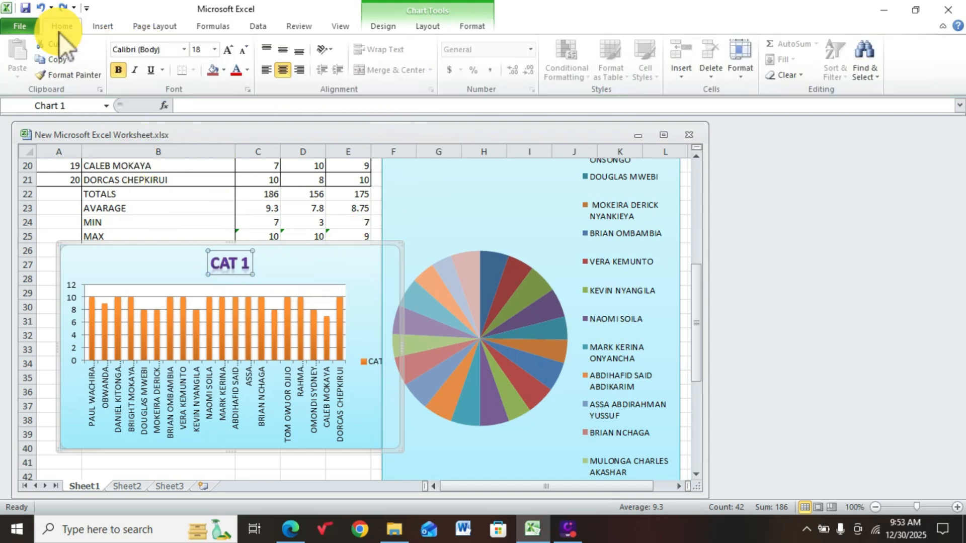
left_click(214, 51)
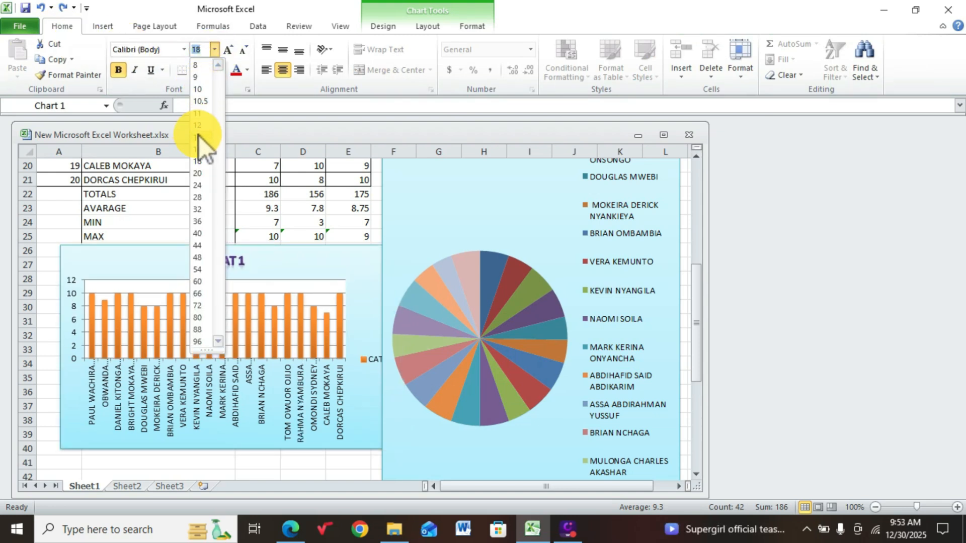
left_click(197, 186)
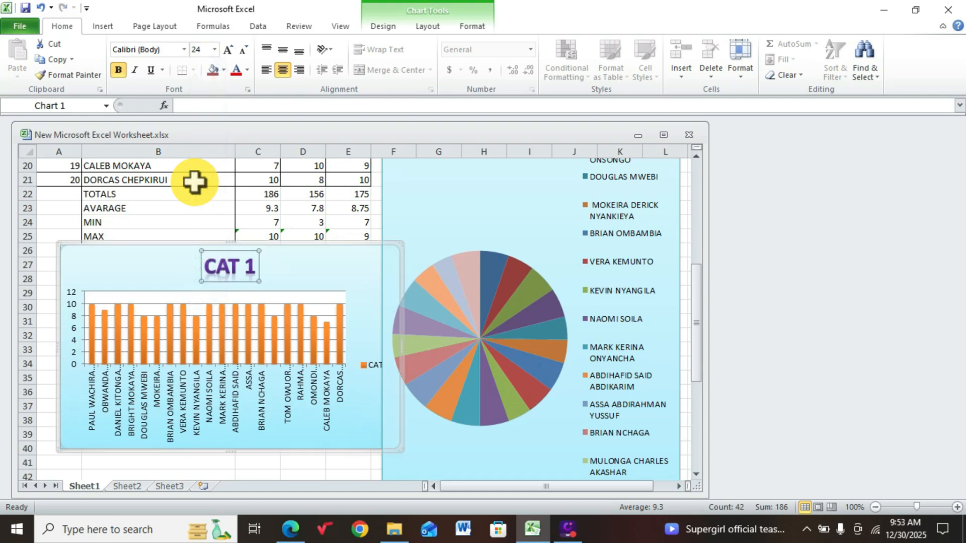
Step: Set the font size of the student names on the column chart's horizontal axis to 12 and deselect the axis
left_click(261, 330)
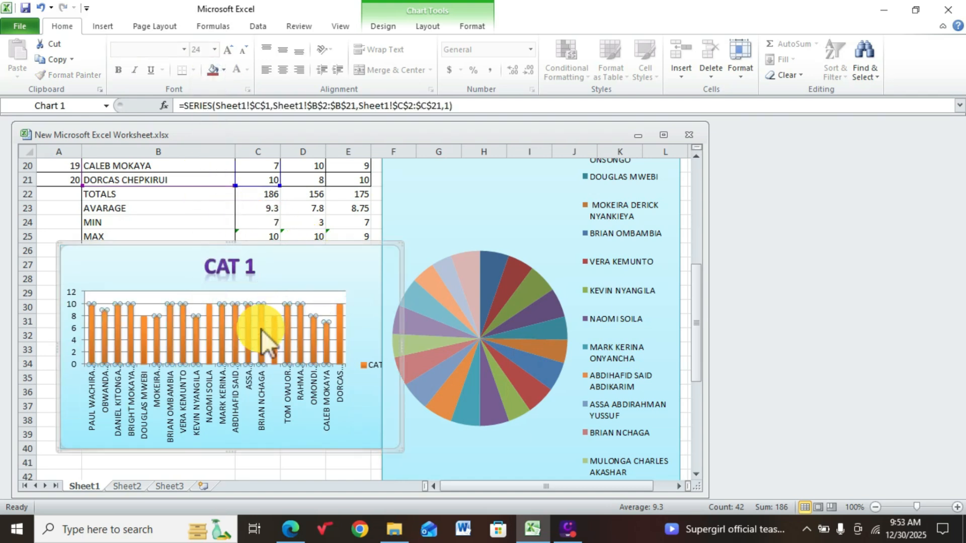
left_click(228, 397)
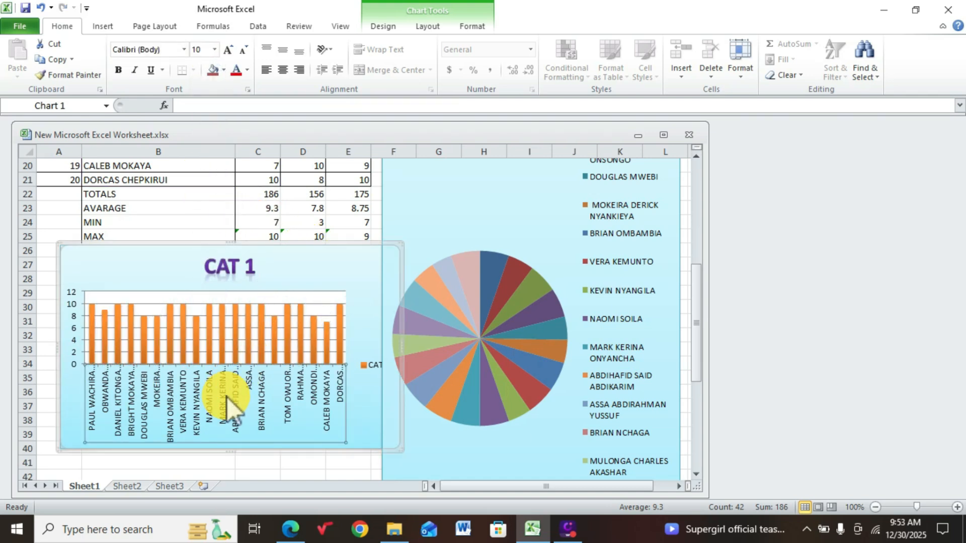
left_click(214, 50)
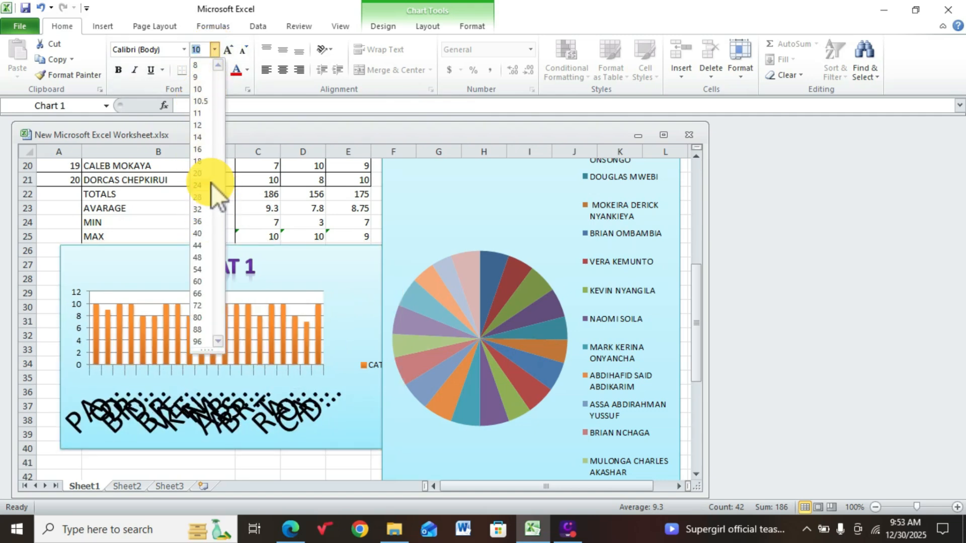
left_click(208, 126)
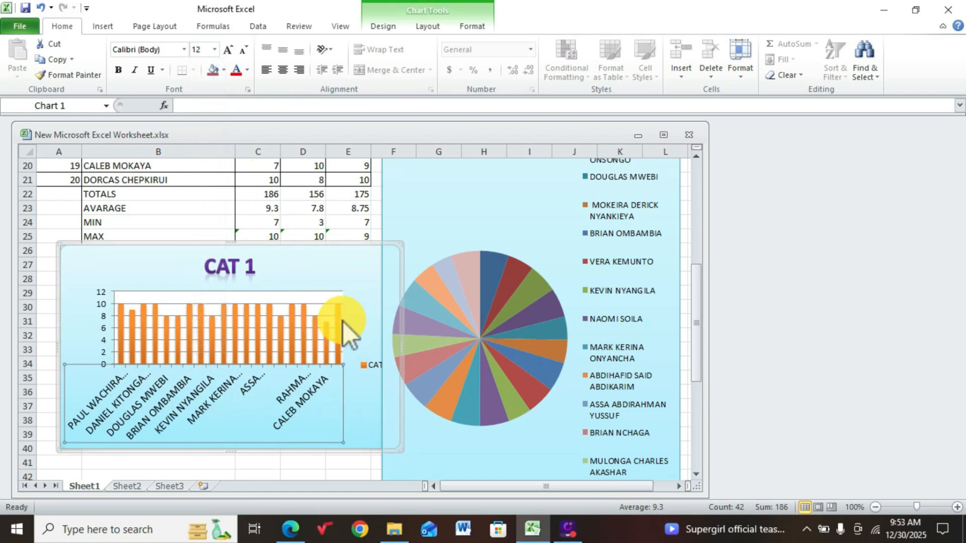
left_click(352, 302)
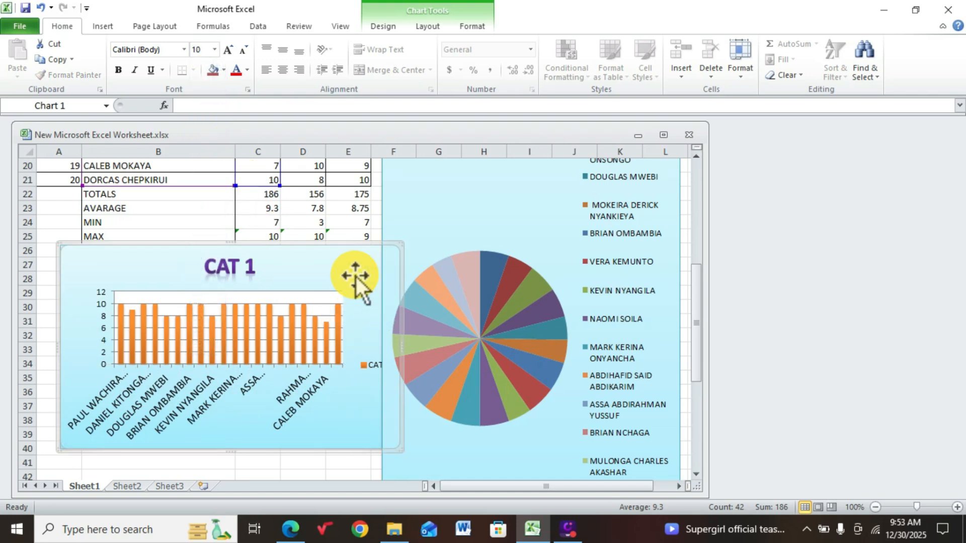
Step: Move the CAT 1 column chart left, clear of the pie chart and just beneath the score table
left_click_drag(355, 273, 325, 279)
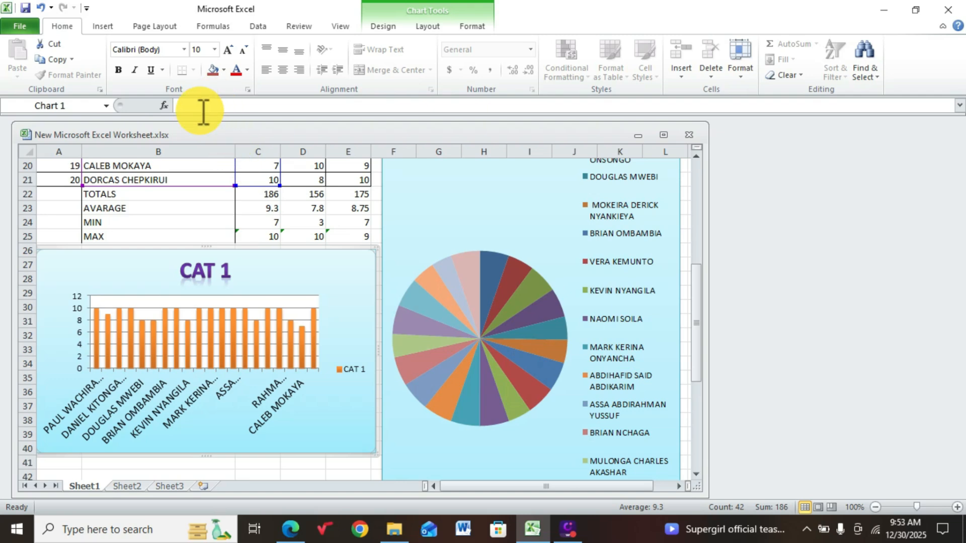
Step: Format the entire NAME column in bold with font size 10
scroll(229, 222, "up", 5)
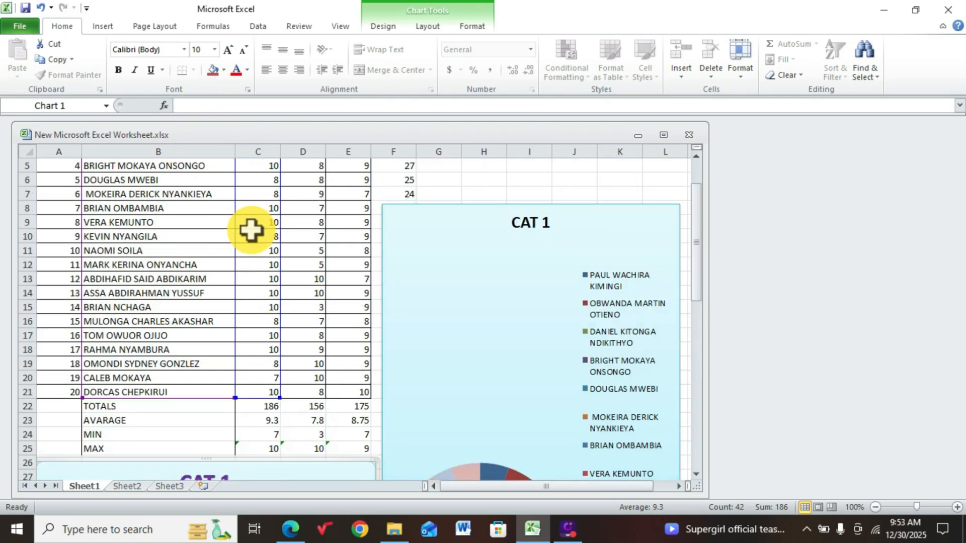
scroll(256, 230, "up", 1)
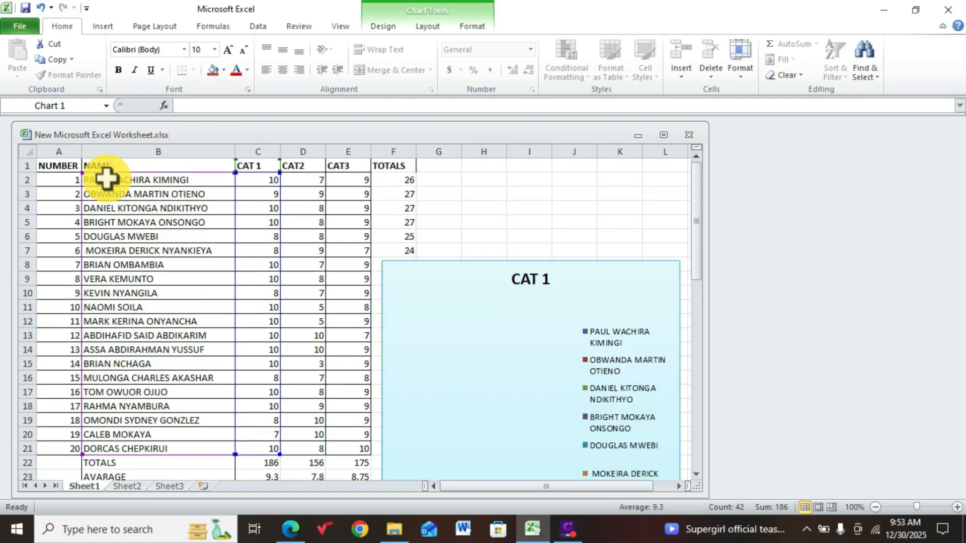
left_click(87, 168)
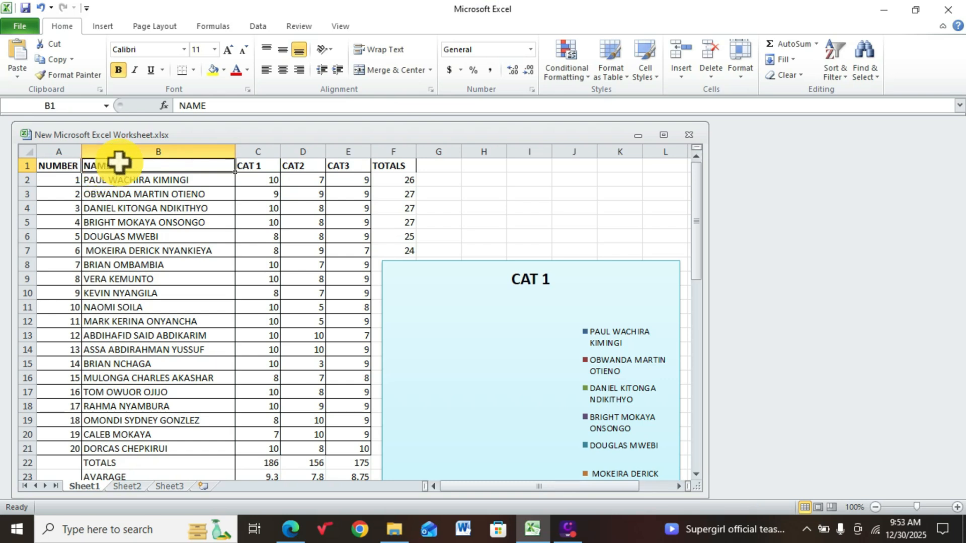
left_click_drag(89, 178, 177, 448)
left_click(181, 448)
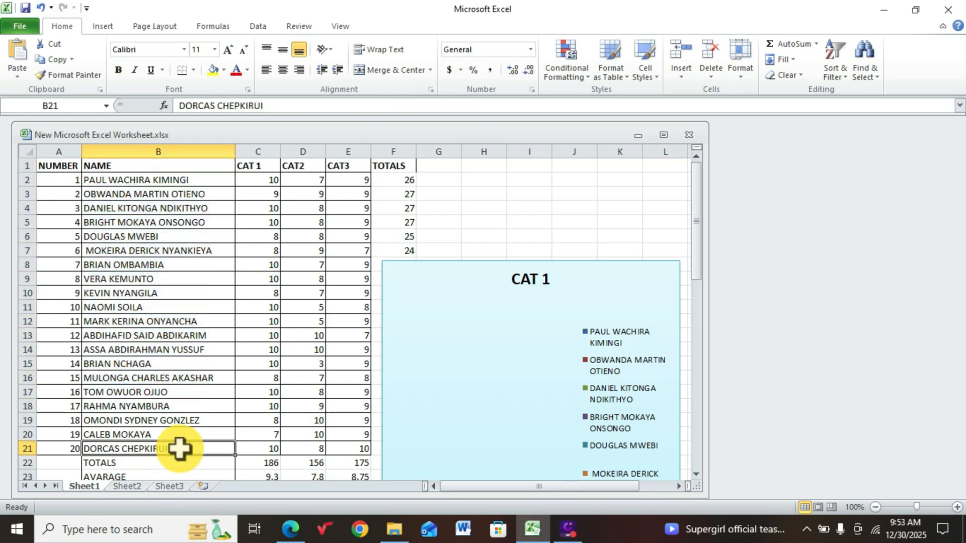
left_click(186, 148)
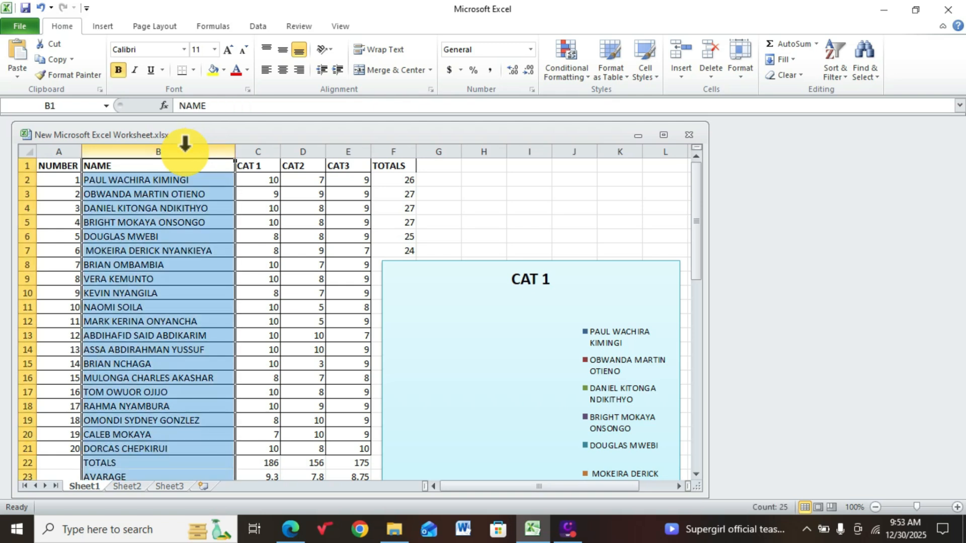
left_click(126, 70)
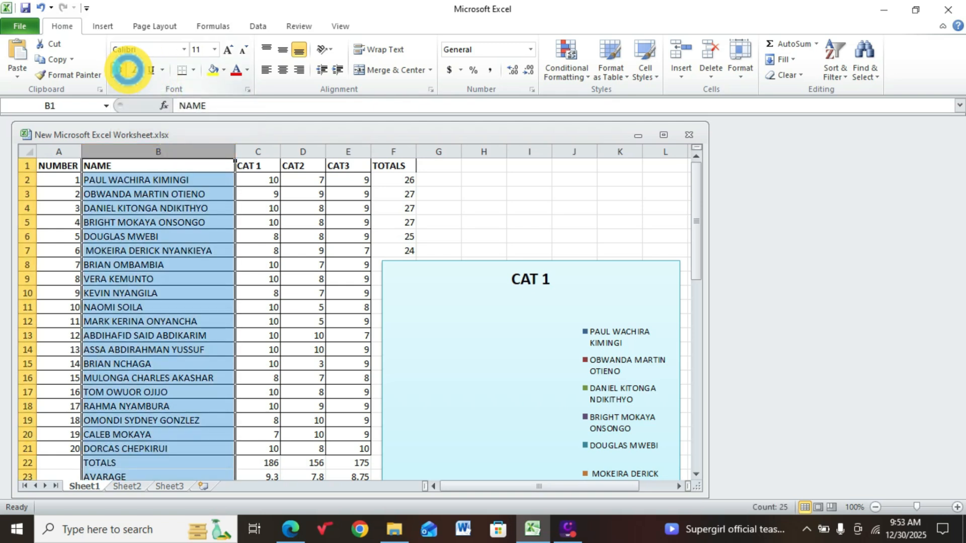
left_click(214, 49)
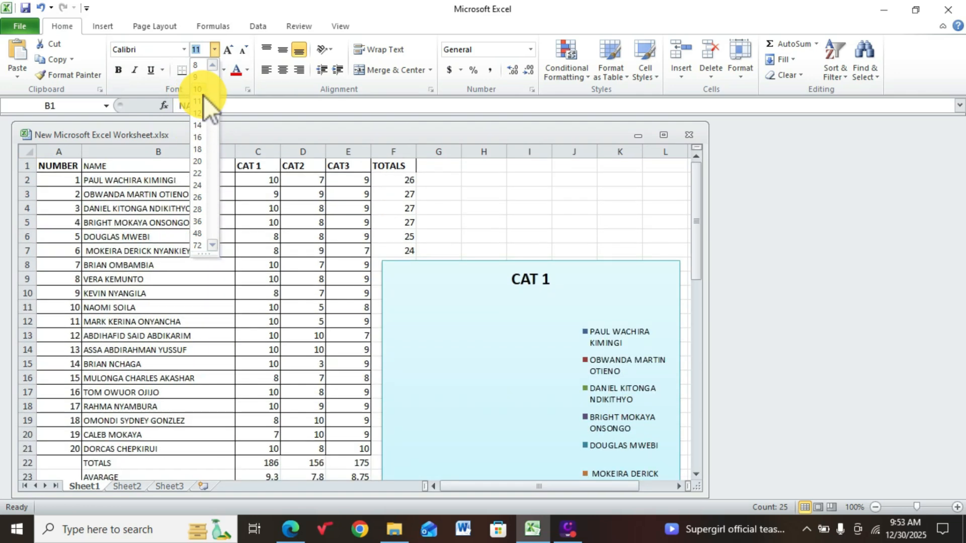
left_click(203, 93)
left_click(120, 70)
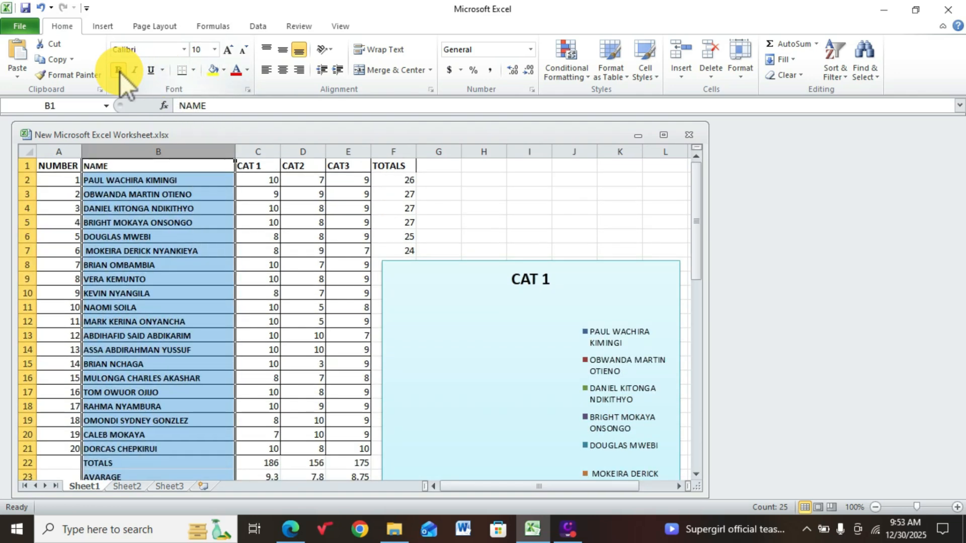
Step: Change the NAME column's font to Arial Black and deselect the column
left_click(184, 50)
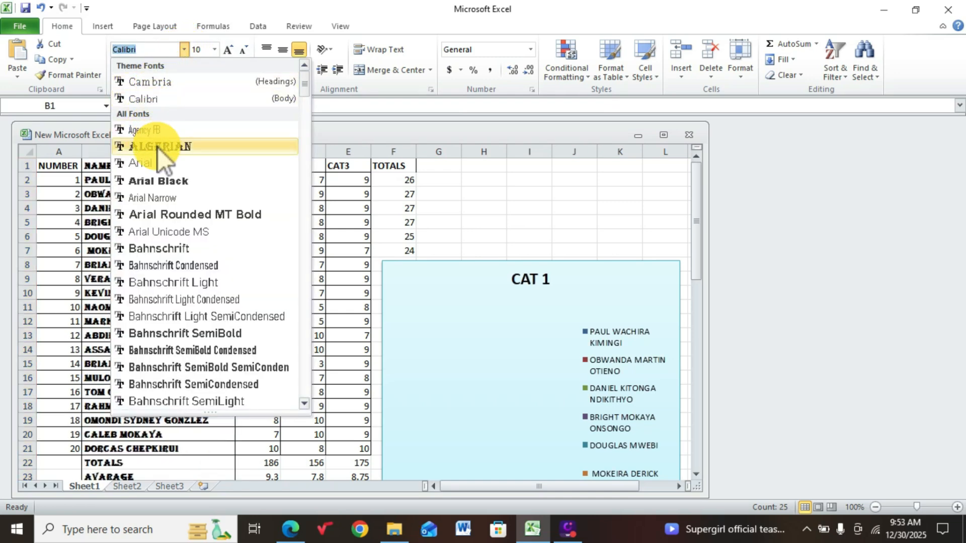
left_click(162, 182)
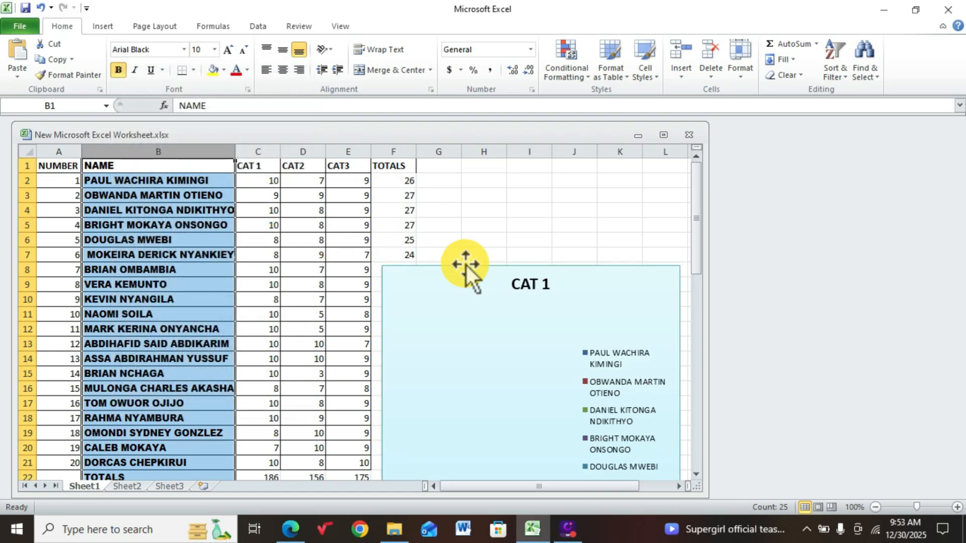
left_click(547, 258)
Step: Review the whole sheet: the student score table, its summary rows, and the CAT 1 column and pie charts
scroll(503, 277, "down", 5)
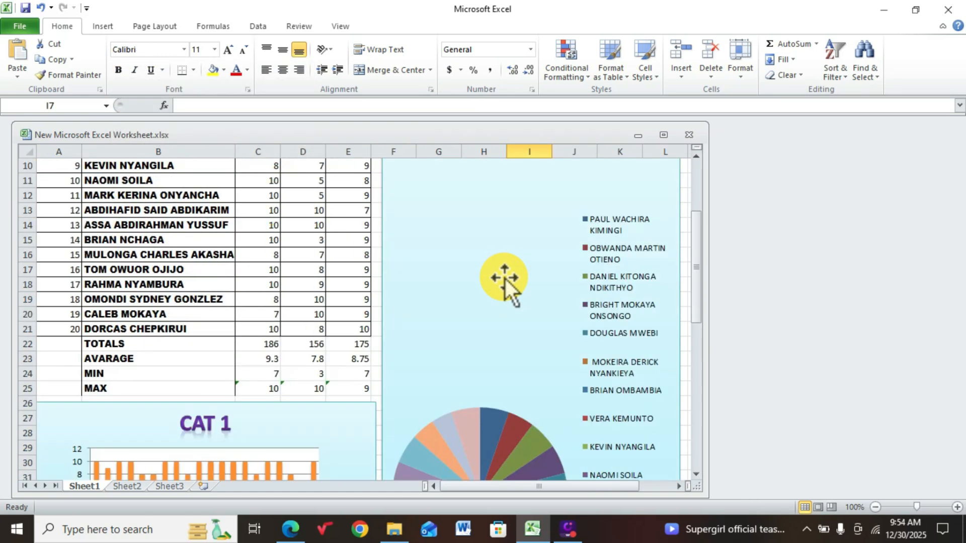
scroll(473, 297, "down", 8)
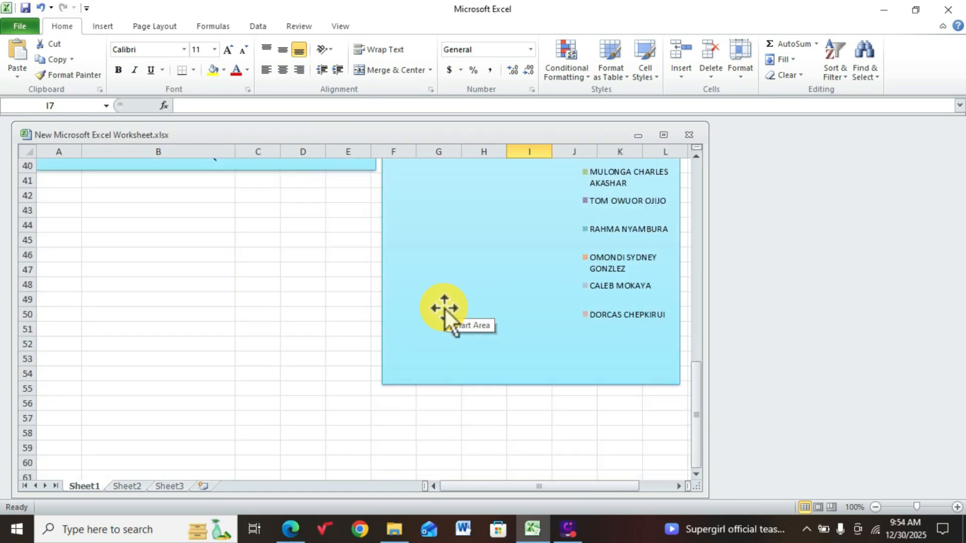
left_click(962, 540)
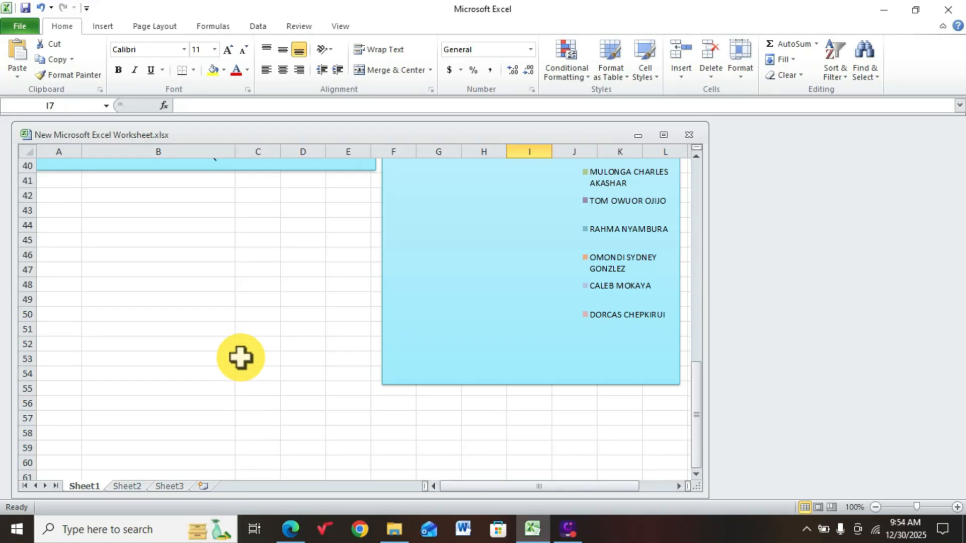
left_click(247, 344)
scroll(246, 344, "up", 13)
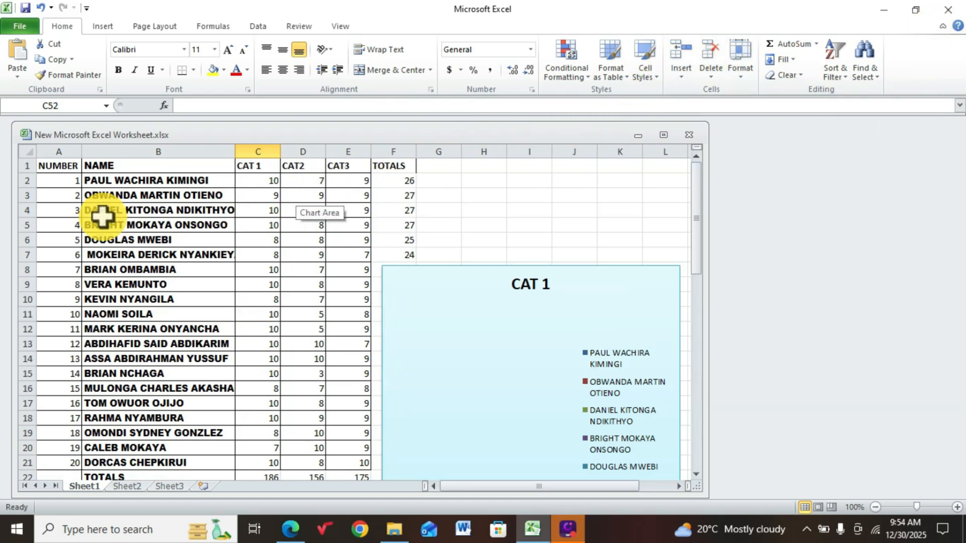
scroll(117, 276, "down", 2)
scroll(118, 275, "down", 1)
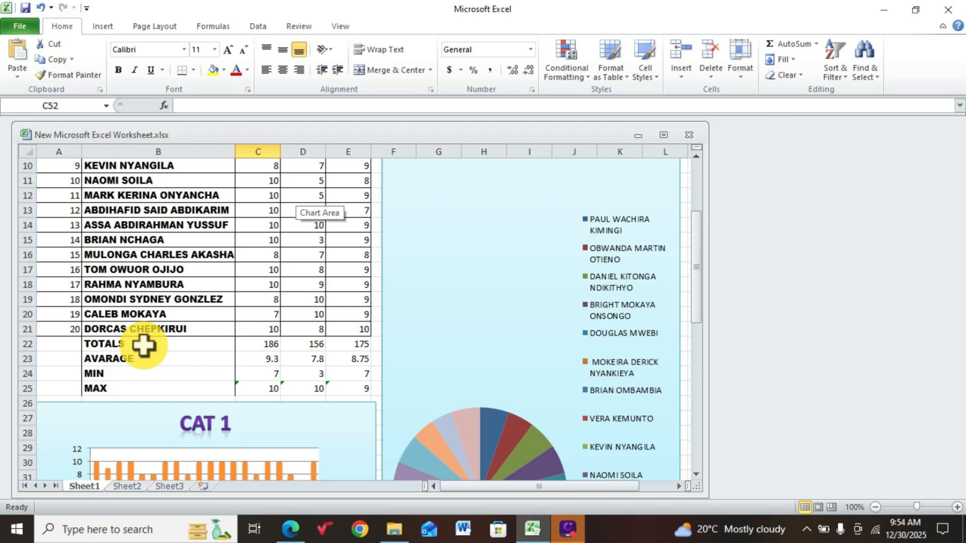
scroll(145, 347, "down", 2)
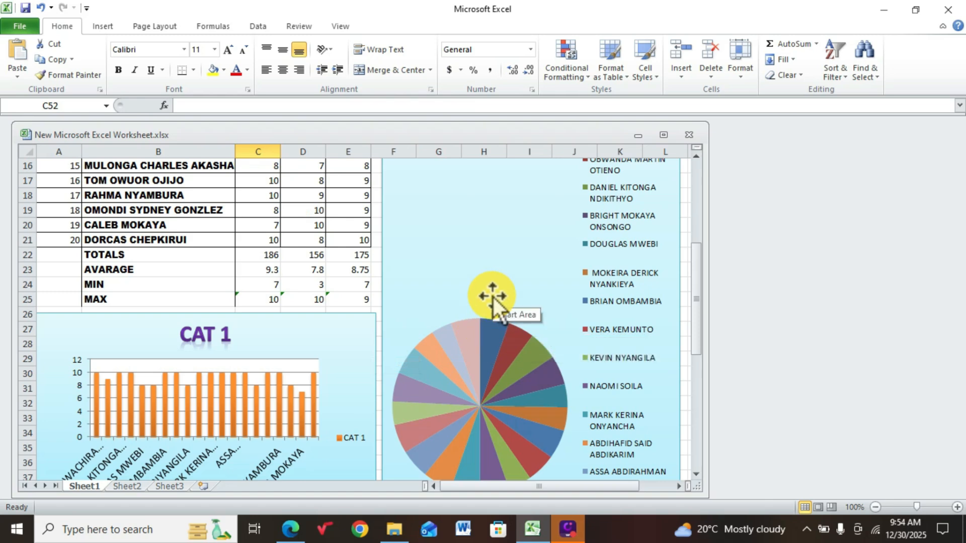
scroll(493, 299, "down", 1)
scroll(493, 299, "down", 1)
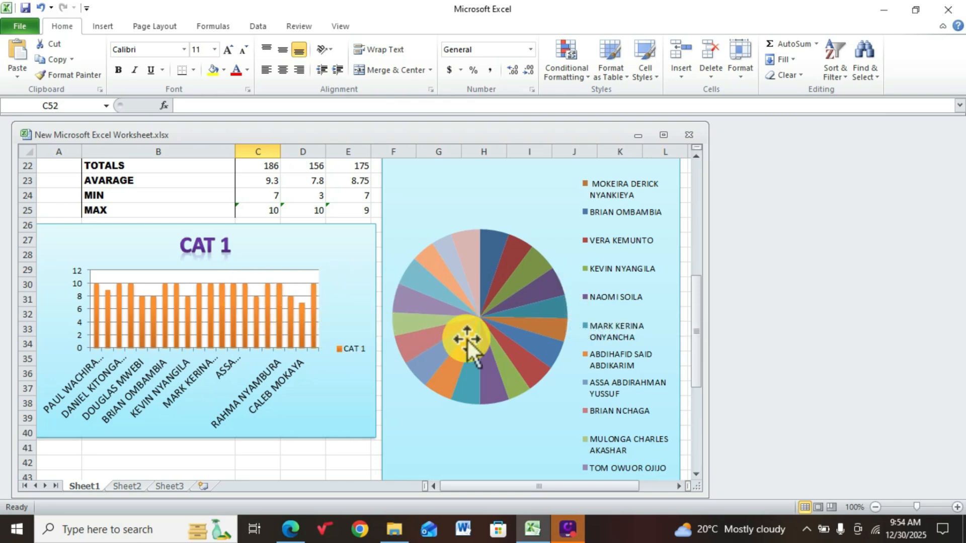
mouse_move(448, 332)
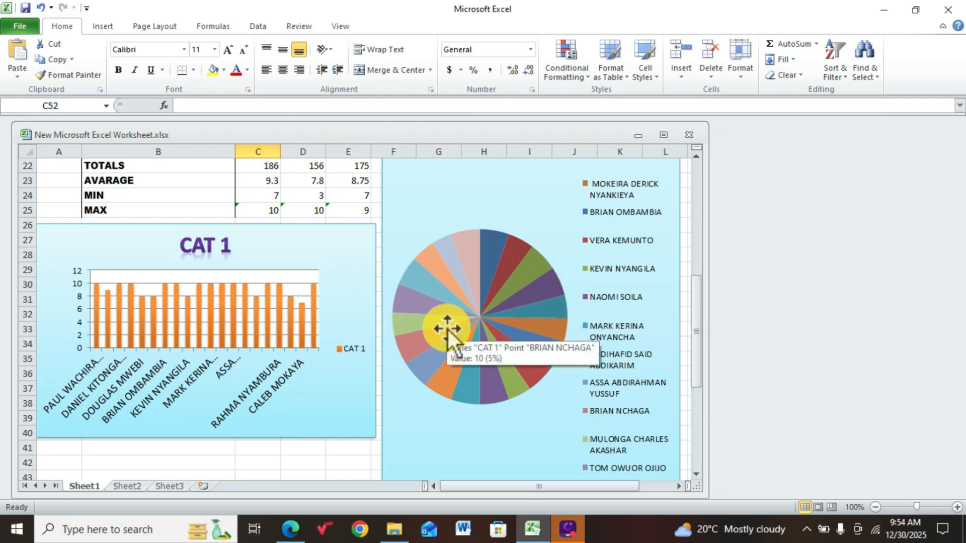
scroll(425, 330, "down", 1)
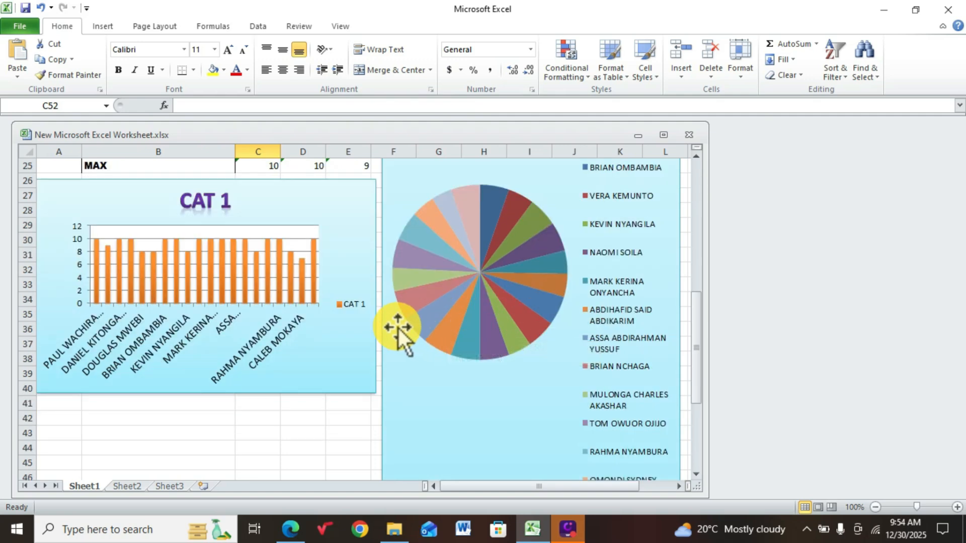
scroll(390, 329, "down", 1)
scroll(385, 325, "up", 2)
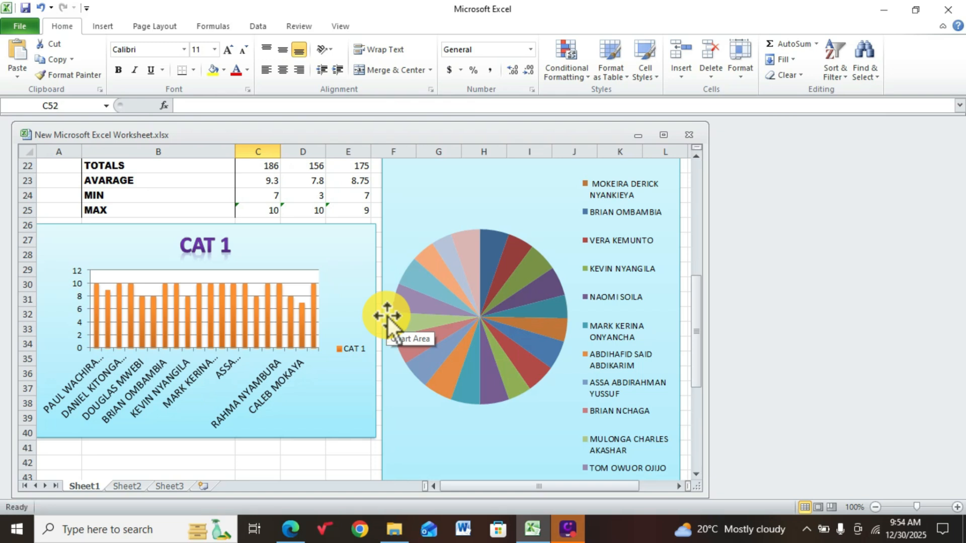
scroll(379, 314, "up", 4)
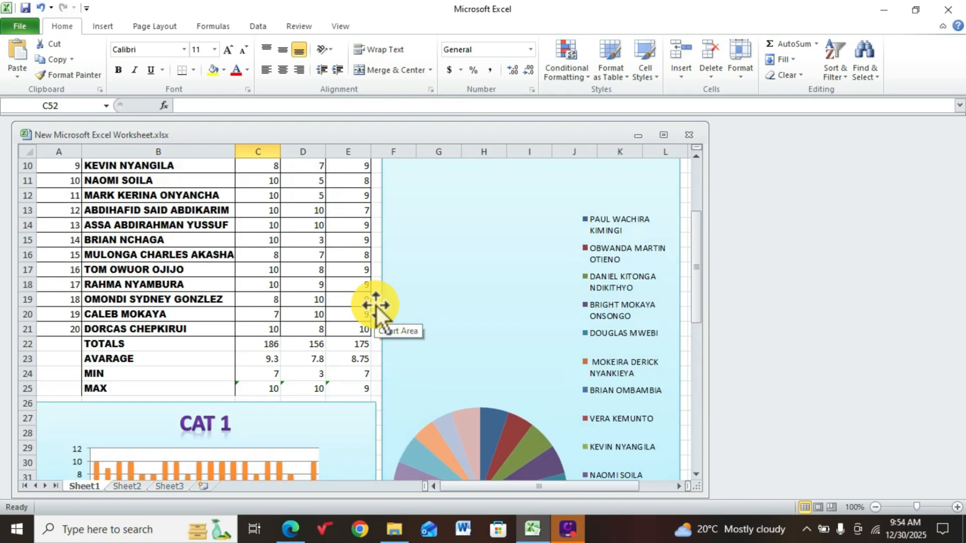
scroll(376, 308, "up", 3)
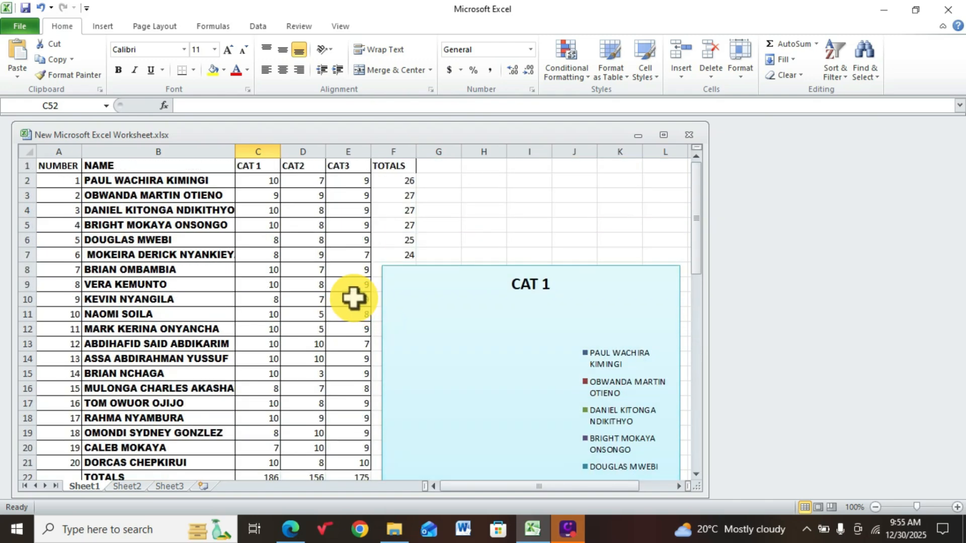
scroll(347, 296, "down", 1)
scroll(340, 293, "down", 5)
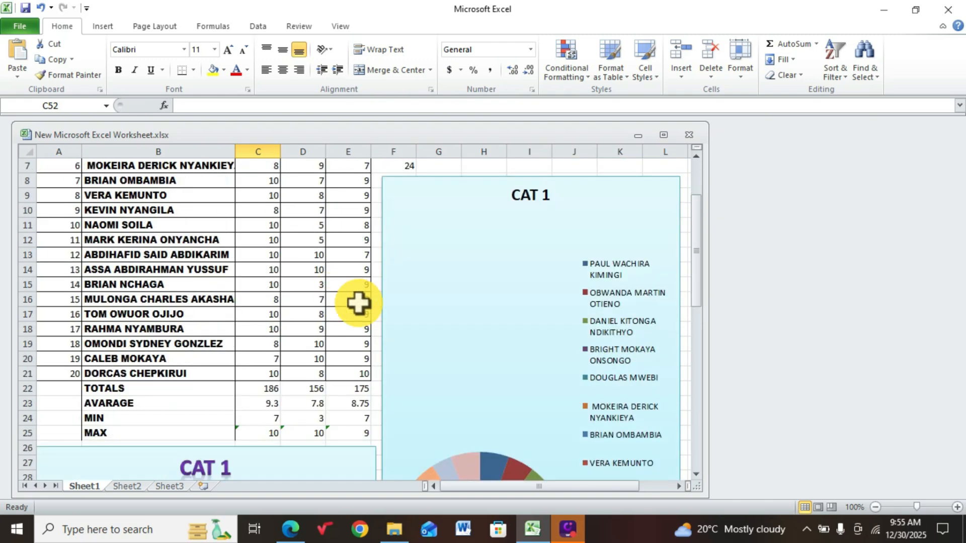